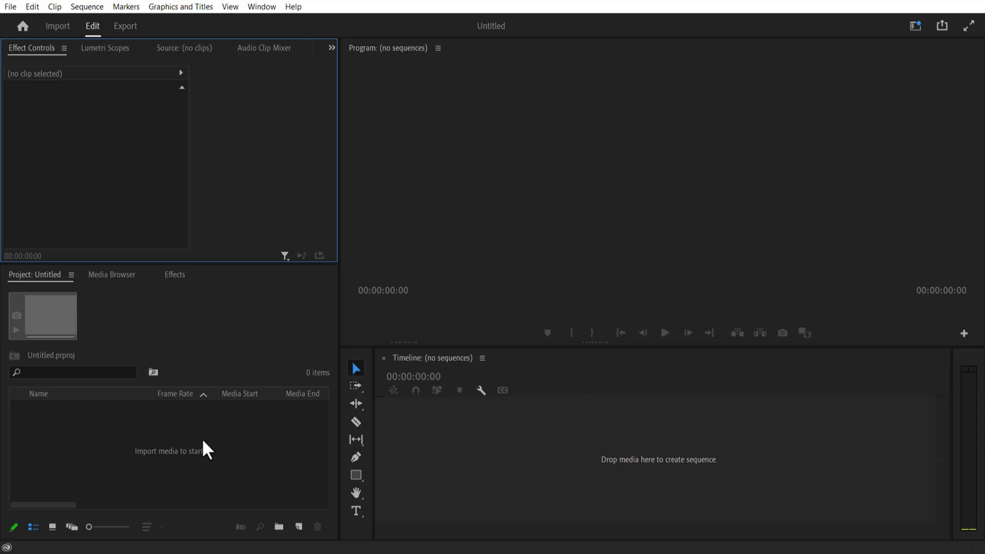
Import the 1st video clip into the project and create a new sequence from it.
left_click(257, 457)
right_click(258, 453)
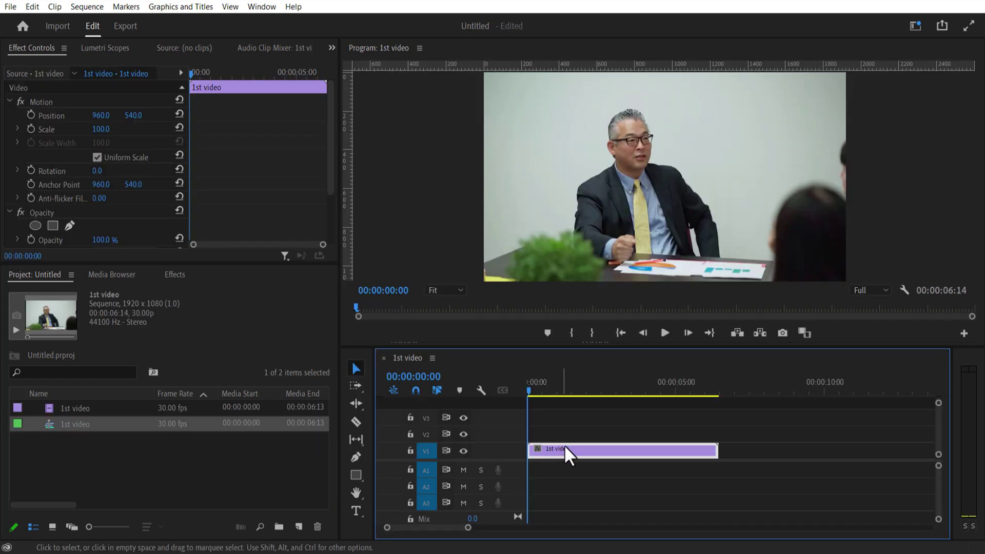
left_click(569, 456)
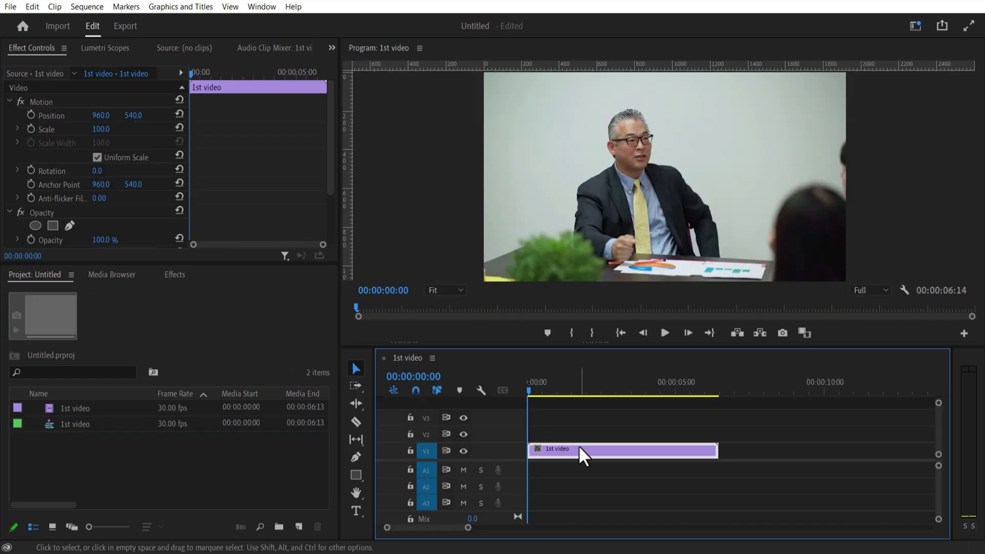
Draw a closed freehand opacity mask around the seated man's head, body and arms with the Pen tool.
left_click(69, 226)
left_click(575, 250)
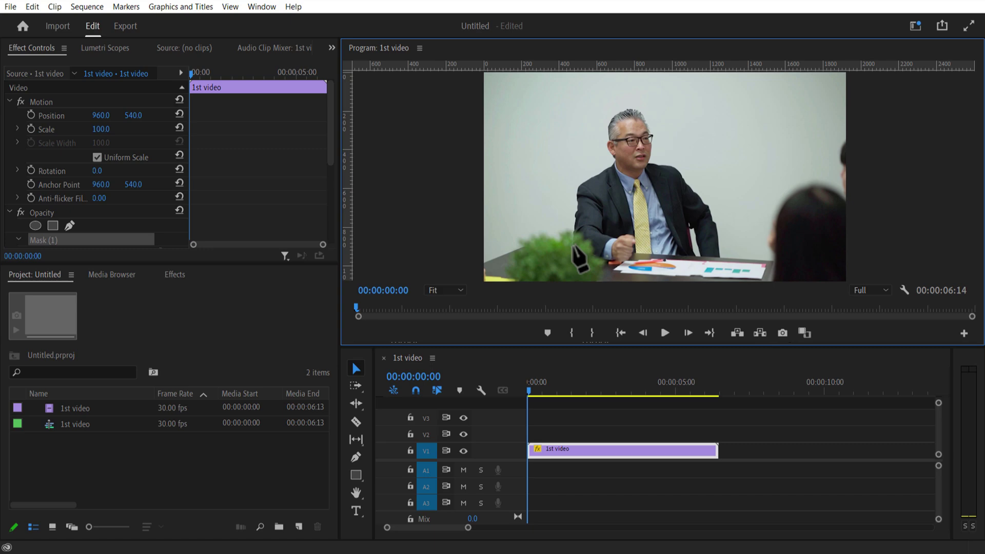
left_click(615, 161)
left_click(609, 151)
left_click(605, 143)
left_click(608, 138)
left_click(608, 124)
left_click(617, 115)
left_click(630, 109)
left_click(641, 112)
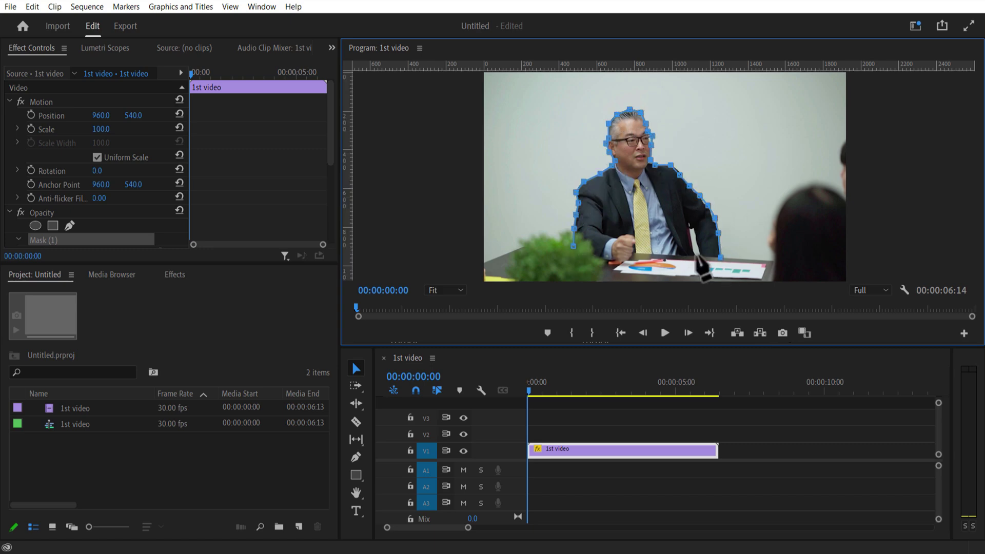
left_click(697, 255)
left_click(635, 250)
left_click(622, 261)
left_click(595, 258)
left_click(573, 245)
left_click(359, 367)
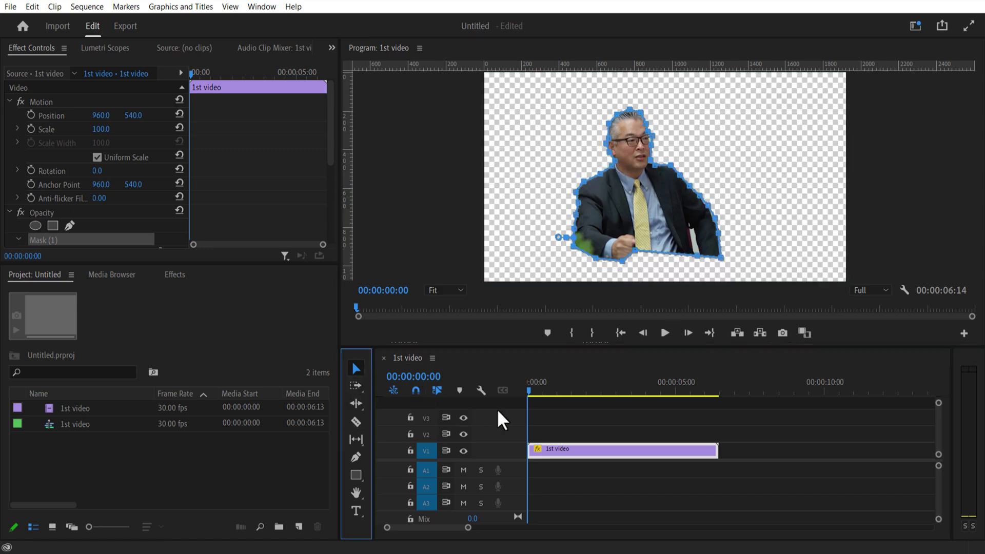
Duplicate the masked clip onto track V2 and delete the opacity mask from the original clip on V1.
left_click(578, 458)
left_click_drag(574, 455, 584, 436)
left_click(577, 455)
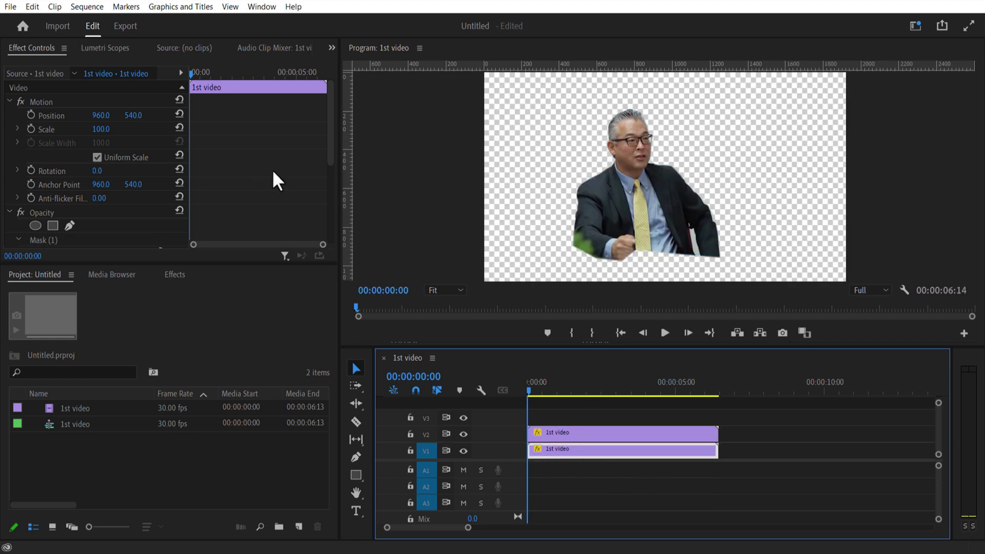
left_click(51, 239)
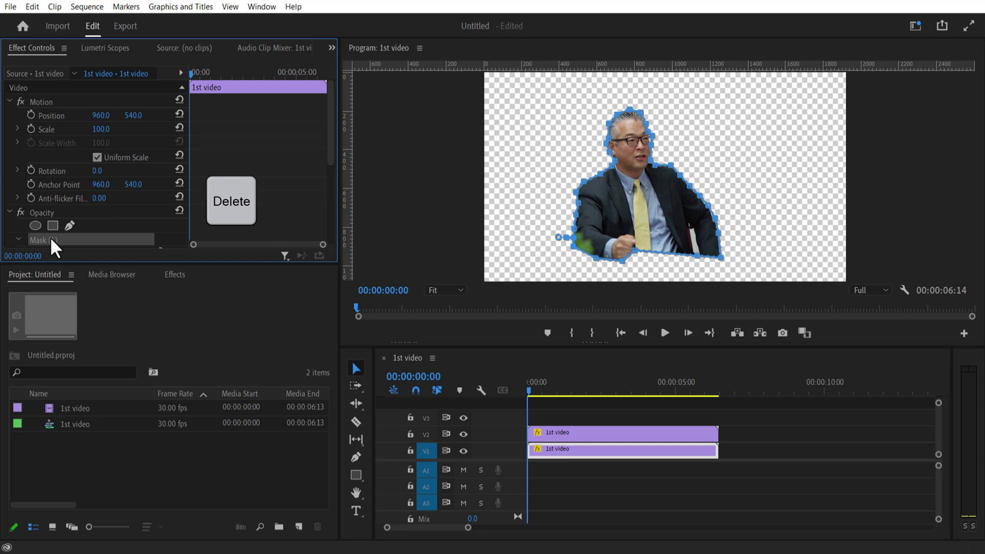
key("Delete")
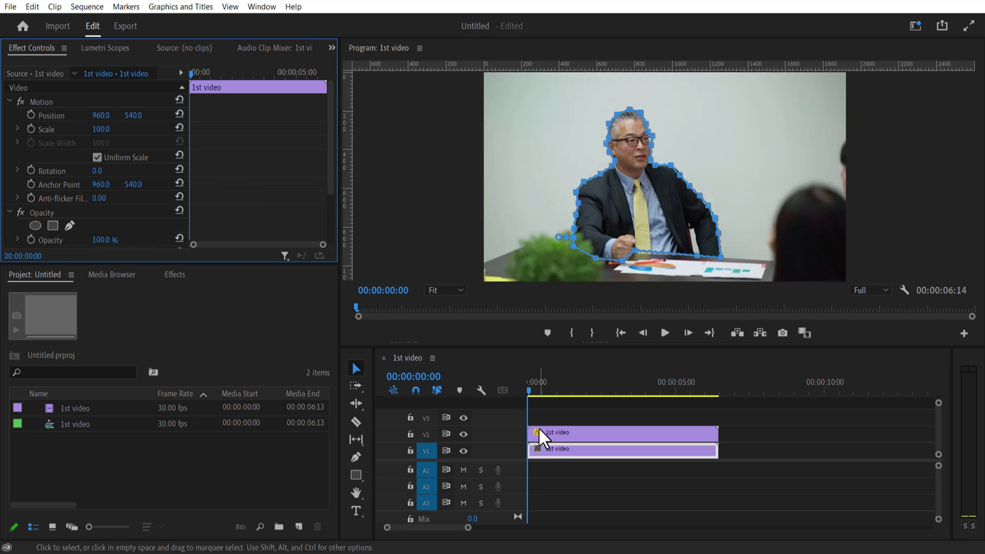
left_click(553, 418)
Add the title text "INSTINCTS" beside the man's head.
left_click(356, 510)
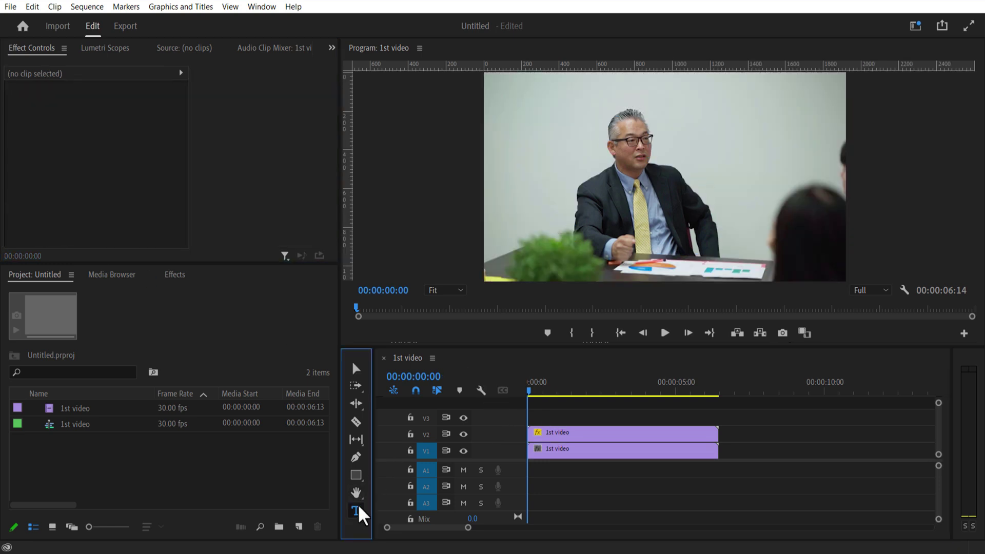
left_click(527, 146)
type("INS")
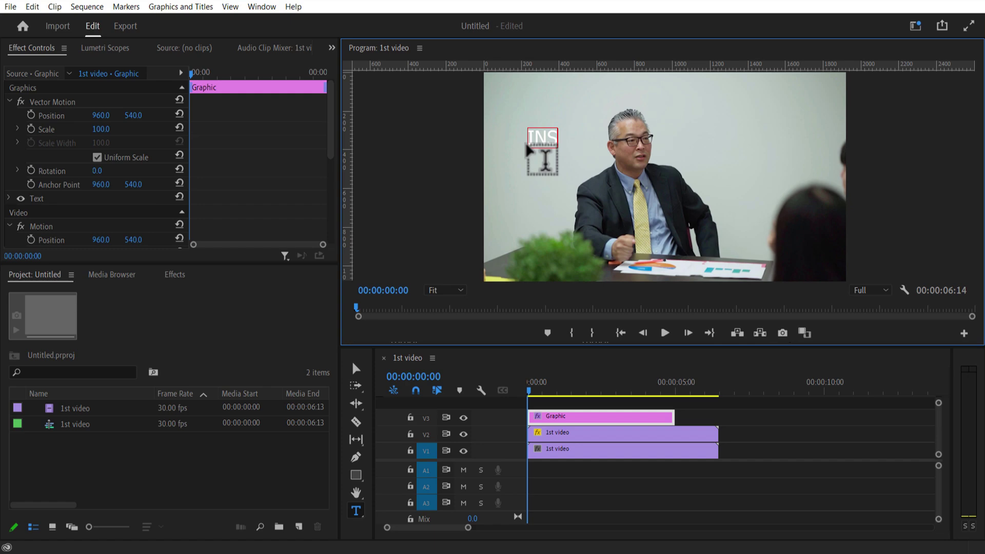
type("TINCTS")
Set the INSTINCTS text's font to Impact Regular at size 262.
double_click(589, 138)
left_click(172, 171)
left_click(103, 251)
left_click_drag(137, 190, 159, 190)
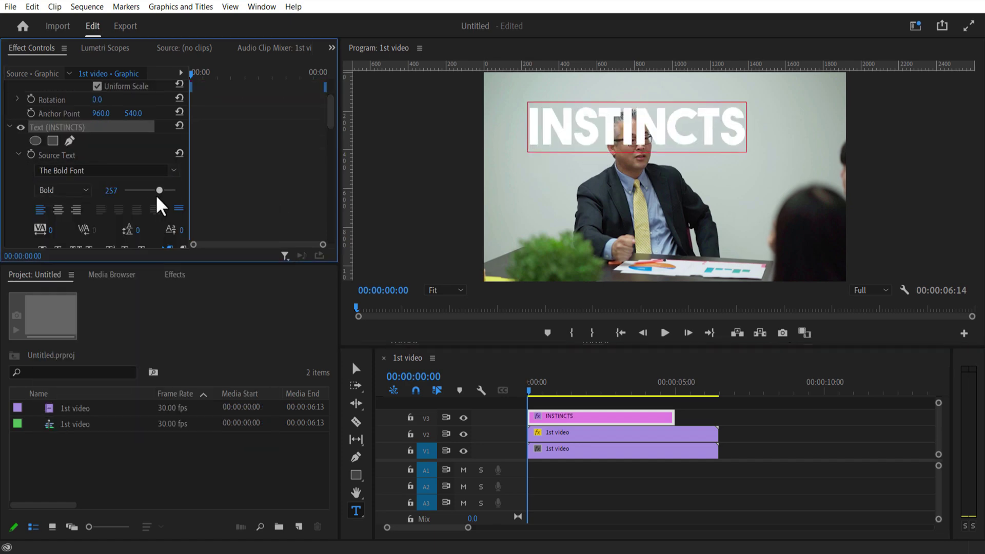
left_click(174, 170)
left_click(231, 267)
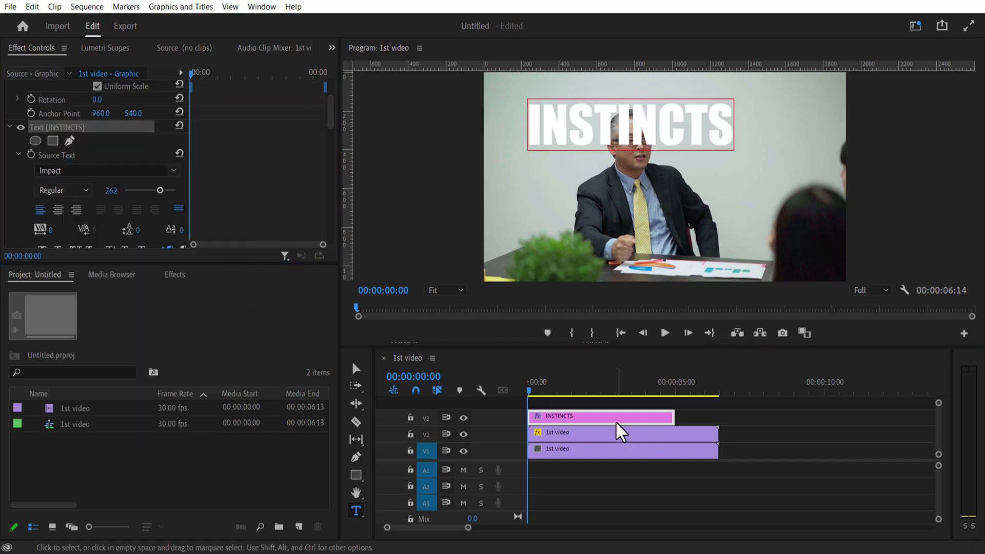
Place the masked clip on V3 above the INSTINCTS text on V2 and extend the text to the video's end.
left_click_drag(615, 435, 581, 435)
left_click_drag(581, 404, 583, 420)
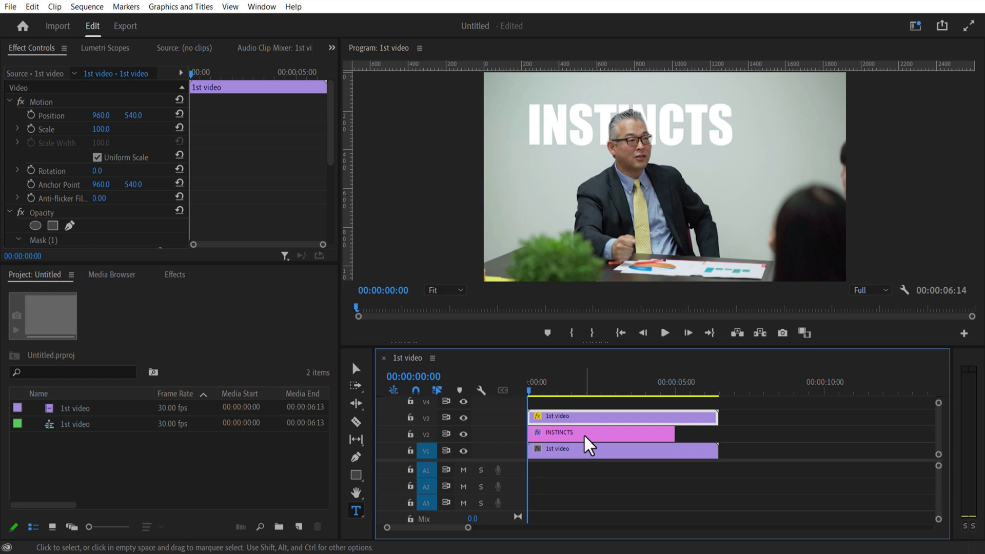
left_click(569, 433)
left_click_drag(669, 432, 717, 432)
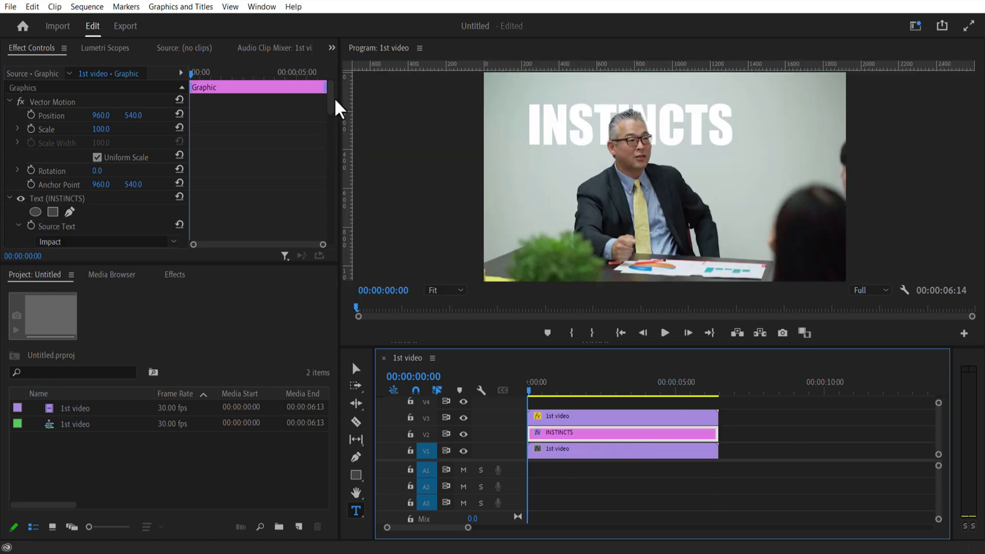
Enable a shadow and a stroke on the INSTINCTS text and choose a dark grey stroke colour.
left_click_drag(331, 102, 334, 165)
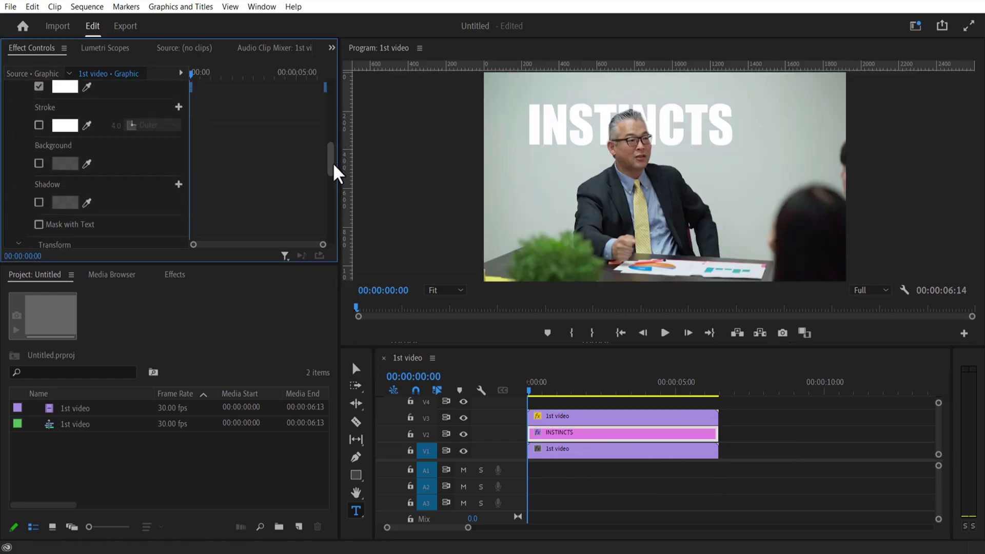
left_click(39, 203)
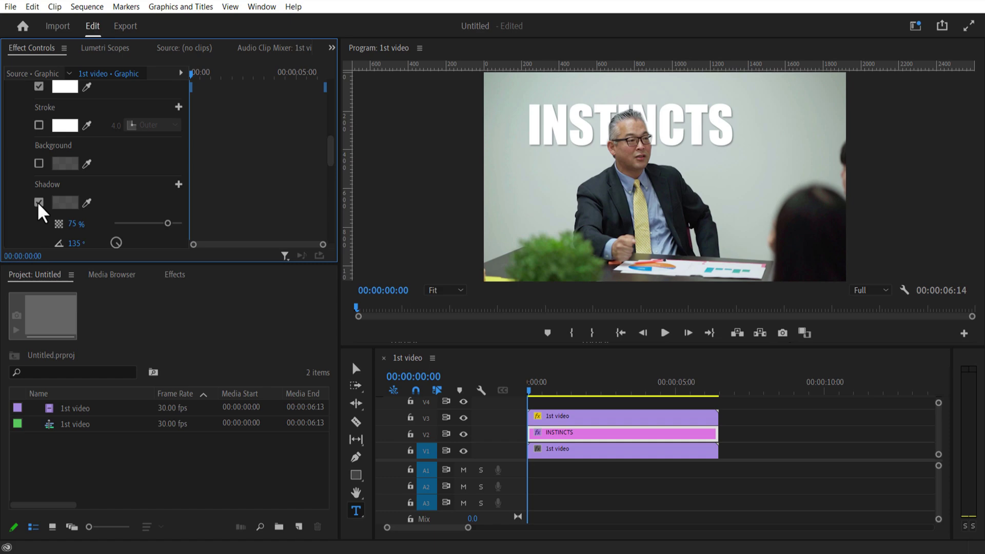
left_click(39, 125)
left_click(64, 125)
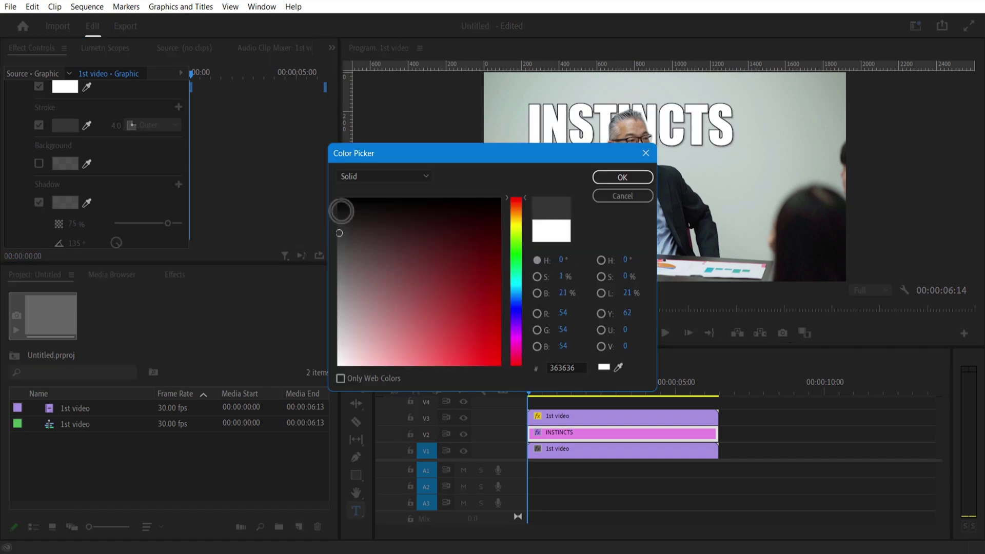
left_click(636, 180)
Raise the masked clip to V4 and add the text "your" in Poppins Bold, size 119, just below the title.
left_click_drag(562, 421, 561, 403)
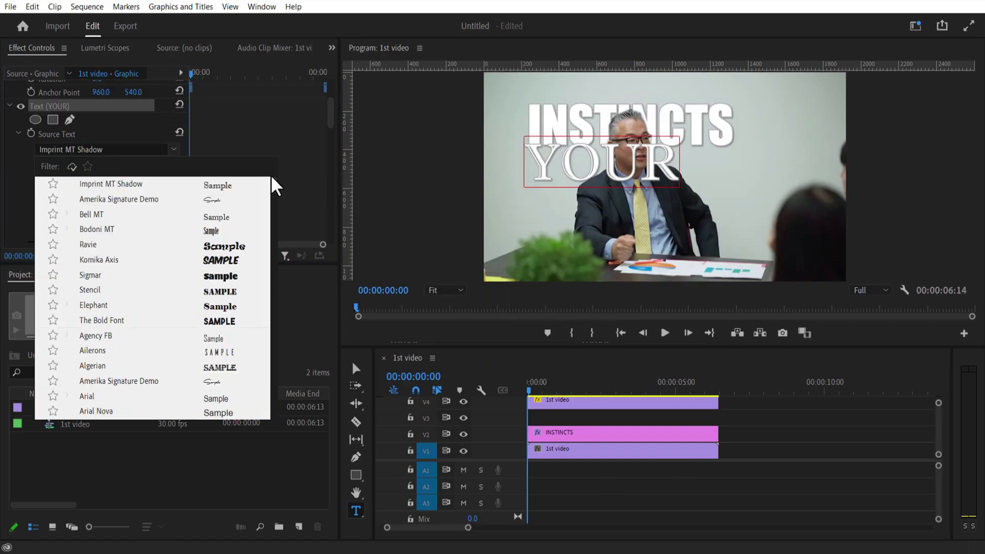
left_click(272, 185)
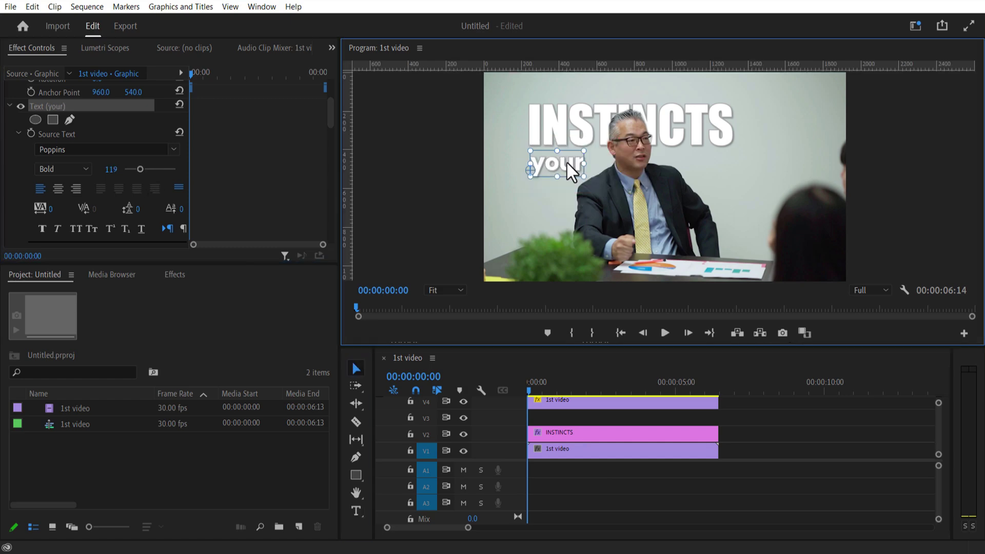
Move the "your" text clip to V3 under the masked clip and extend it to the video's end.
left_click_drag(702, 348, 700, 306)
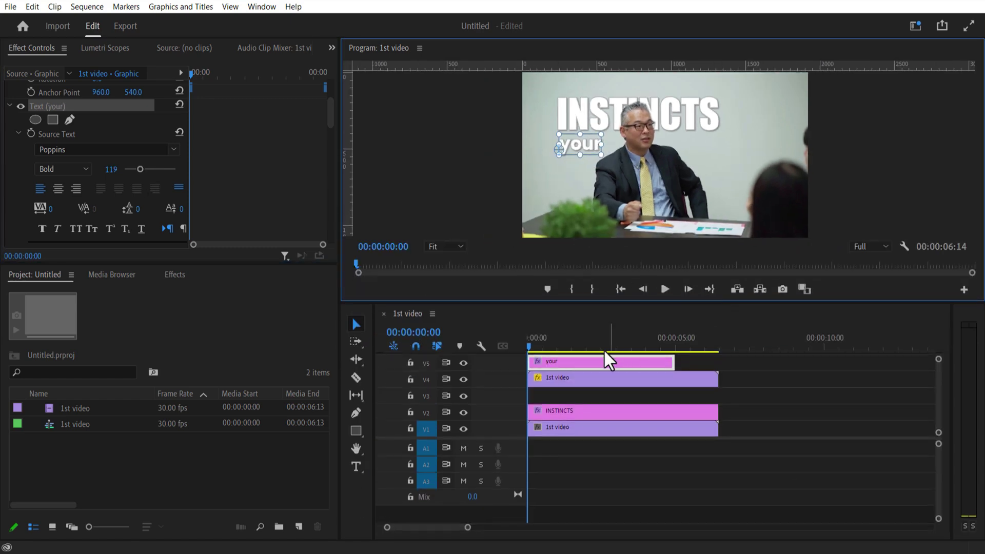
left_click_drag(605, 360, 751, 394)
left_click(747, 368)
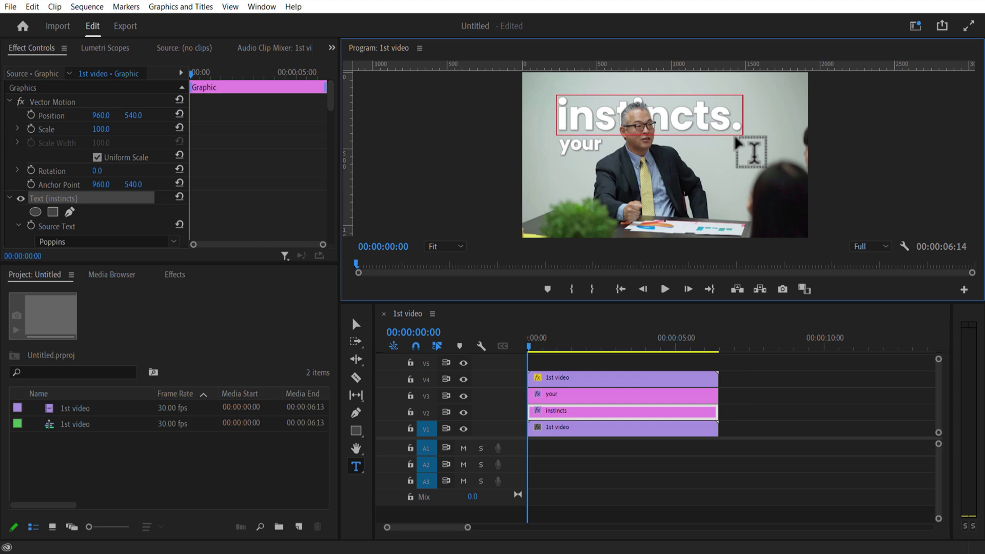
Create a new vertical sequence, Sequence 01, with a frame size of 1080 horizontal by 1920 vertical.
left_click(299, 526)
left_click(328, 393)
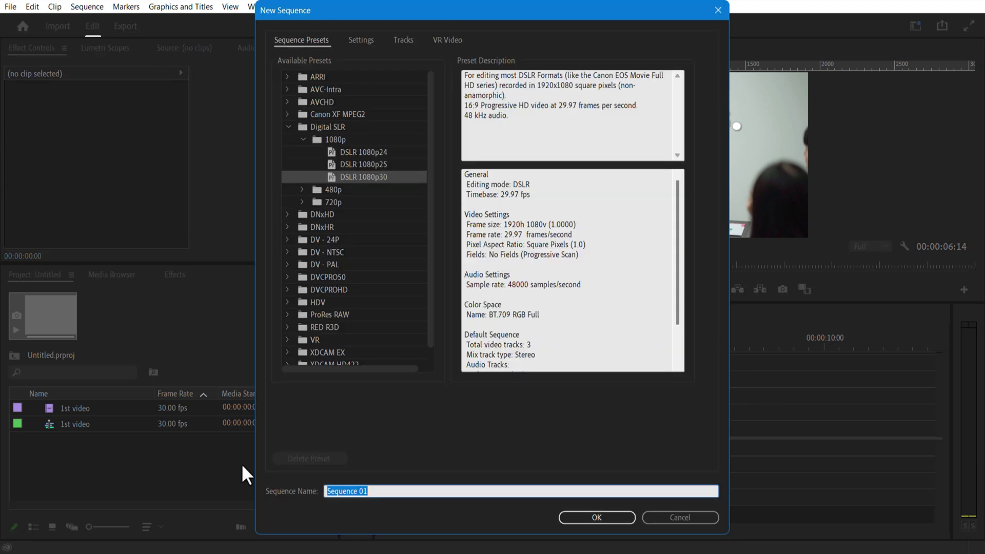
left_click(362, 41)
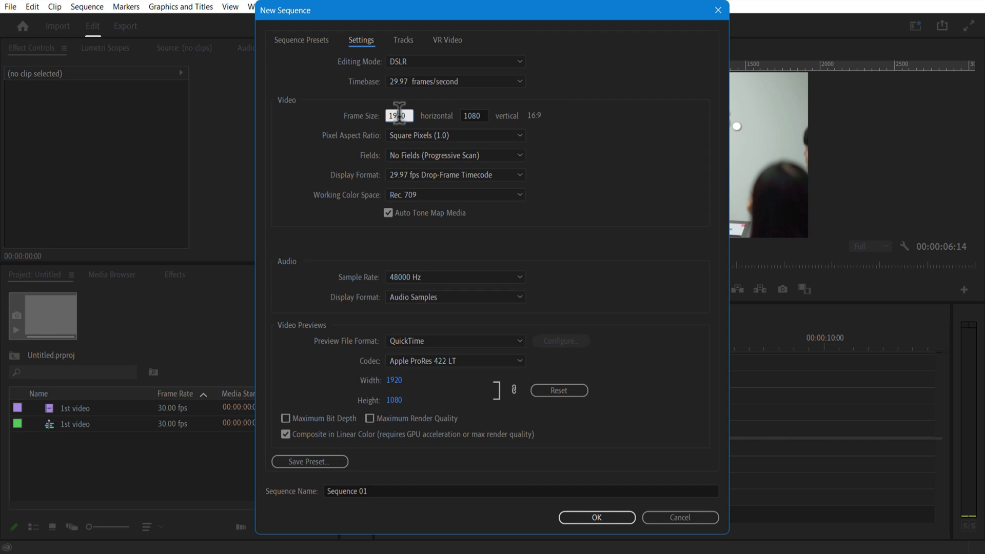
type("1080")
left_click(479, 112)
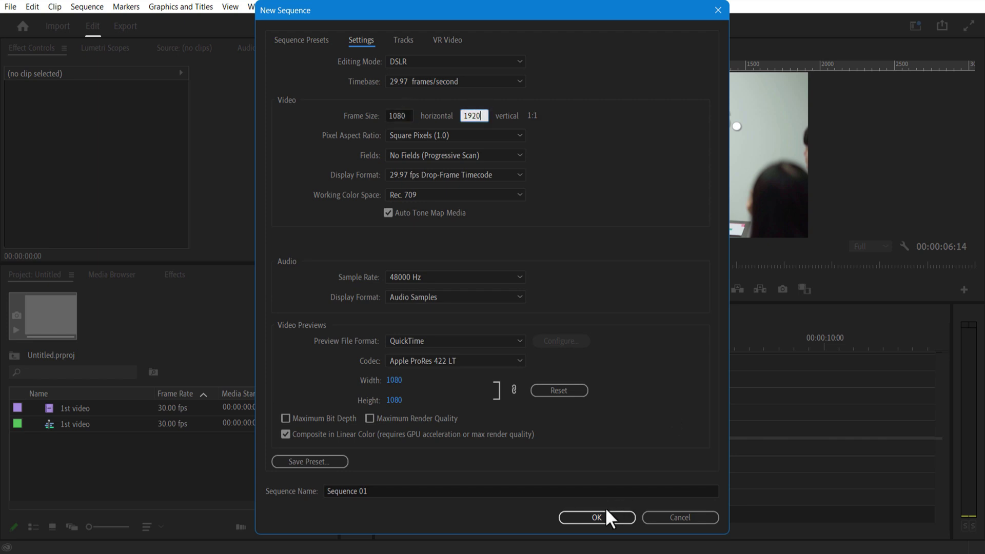
left_click(606, 509)
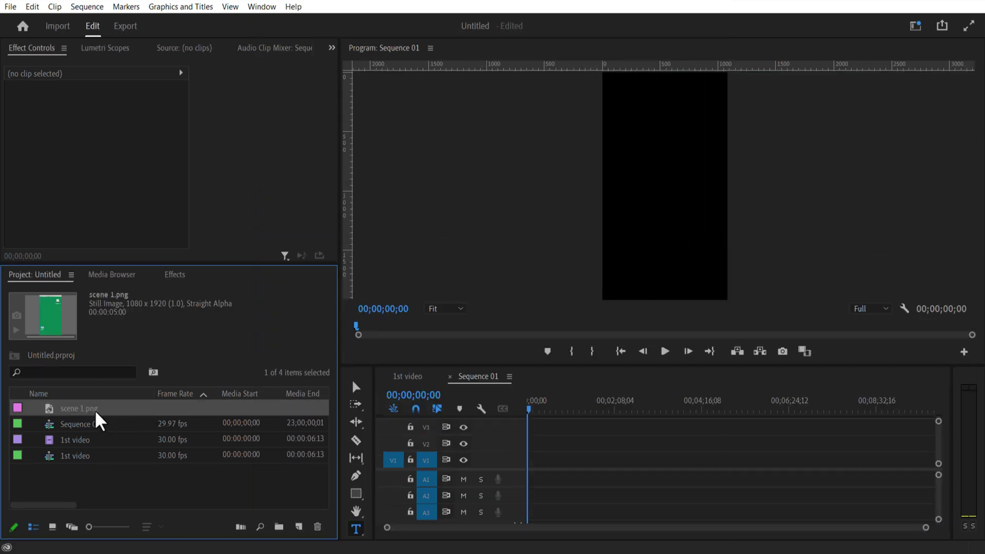
Place scene 1.png on V1 of Sequence 01 and the 1st video sequence above it on V2.
left_click_drag(98, 411, 521, 469)
left_click_drag(922, 527, 718, 527)
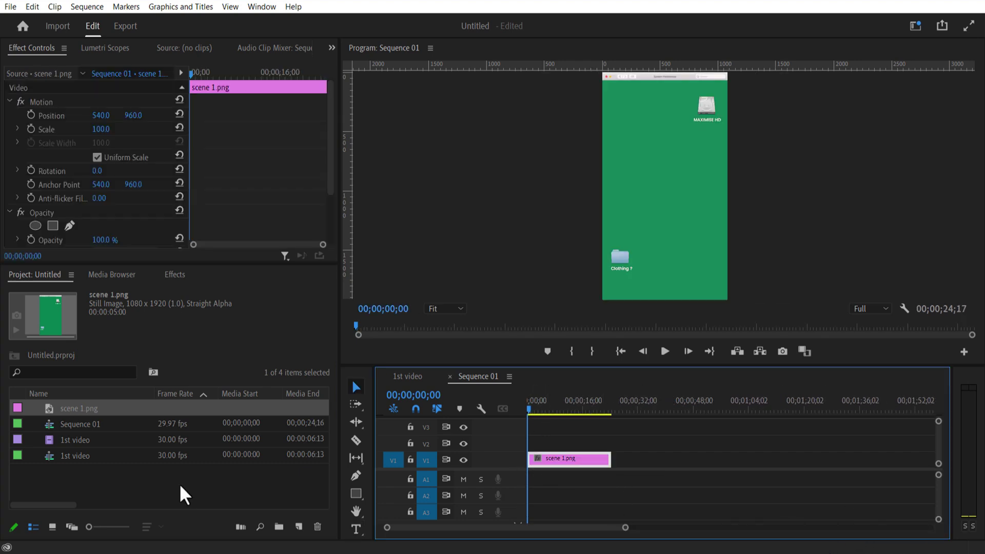
left_click_drag(82, 458, 525, 442)
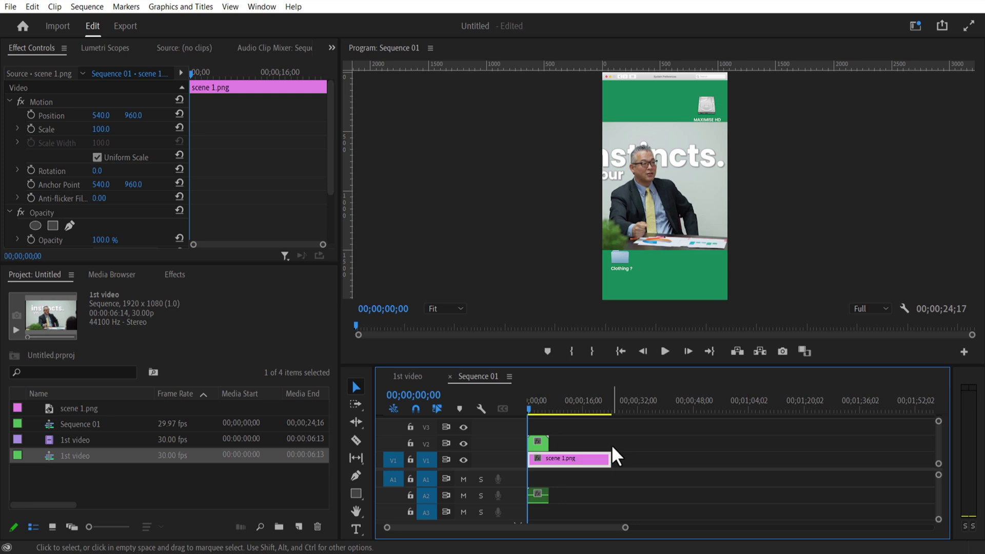
Remove the nested 1st video's audio and scale the video down to fit within the green background.
right_click(535, 442)
left_click(539, 499, "alt")
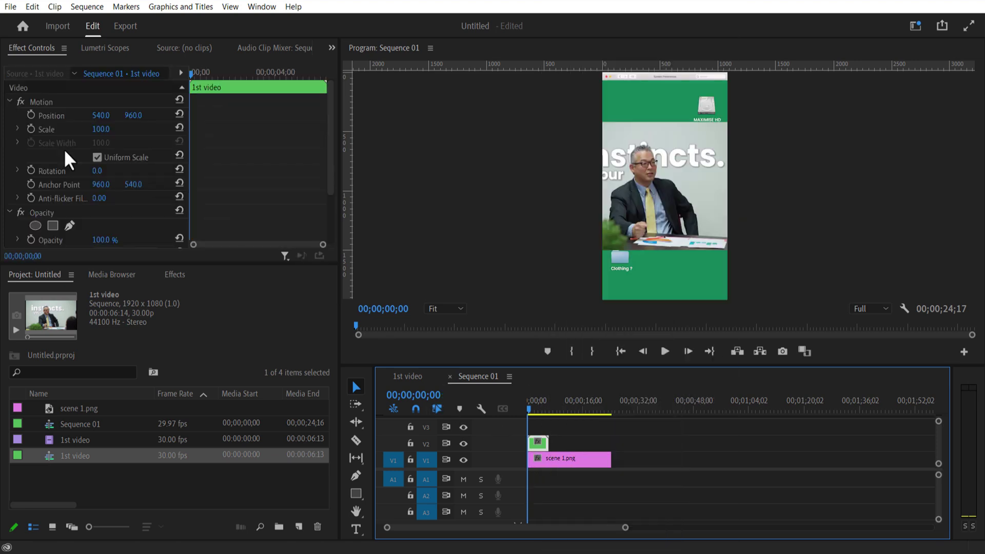
left_click_drag(100, 129, 72, 129)
left_click(595, 442)
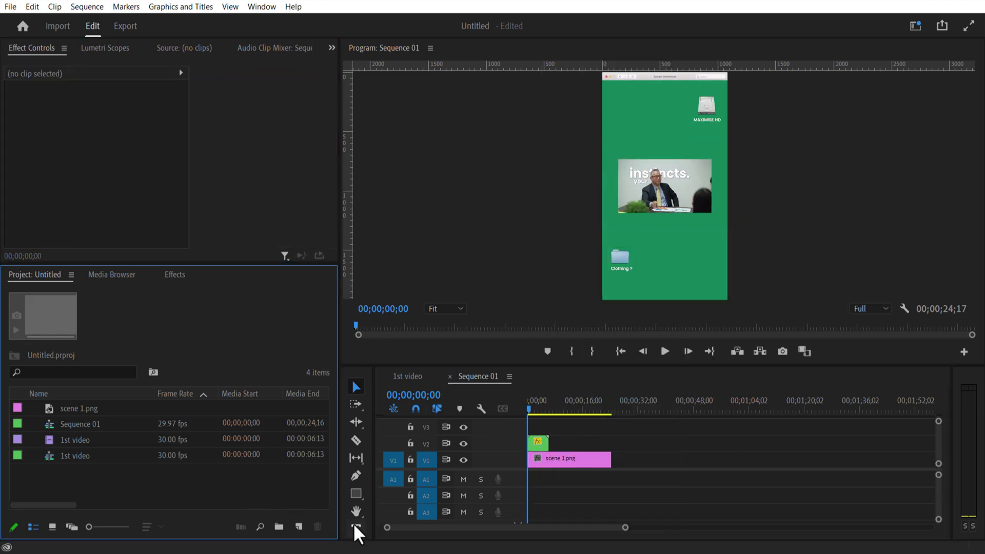
Add the text "believe" above the nested video in the vertical frame.
left_click(355, 529)
left_click(628, 135)
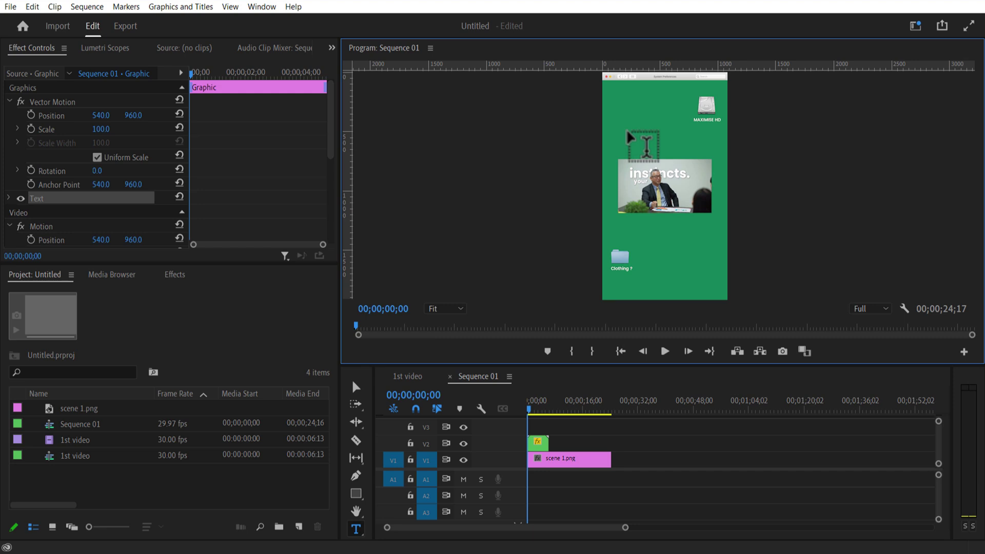
type("believe")
key("ctrl+a")
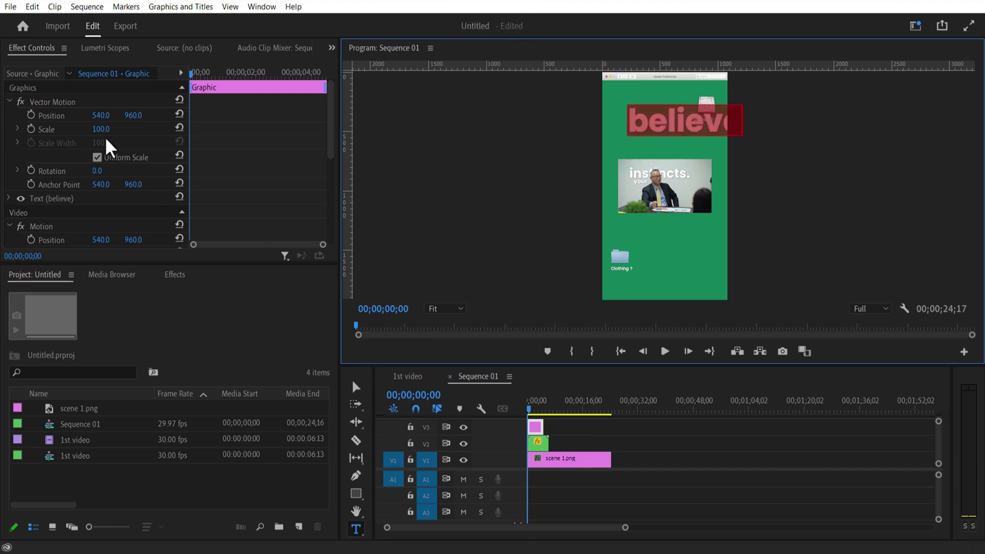
Scale the believe text to 33 and position it at 719, 857 above the video's upper edge.
left_click_drag(102, 129, 68, 129)
left_click_drag(138, 116, 86, 116)
left_click(542, 431)
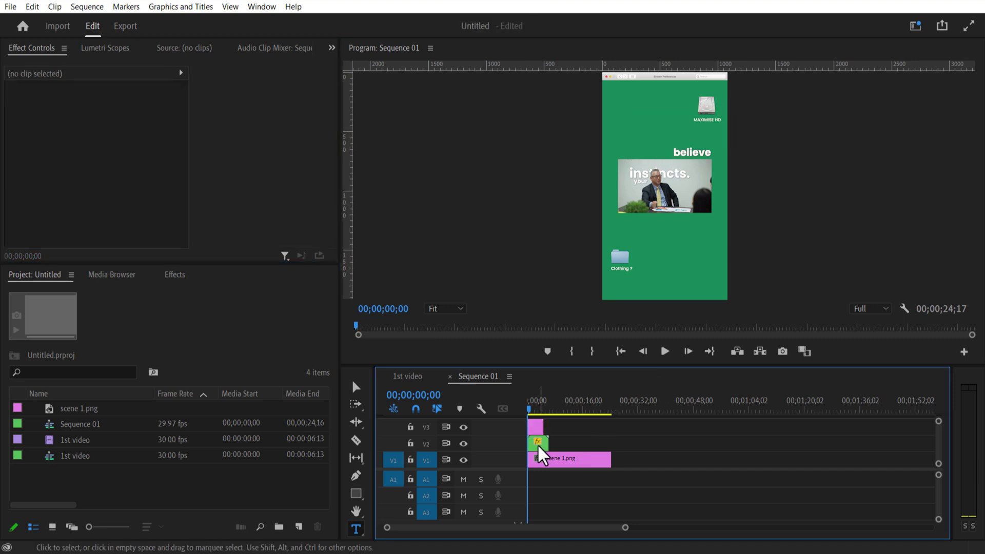
Extend the believe text clip to match the nested video and delay its start by about 20 frames.
left_click_drag(625, 527, 434, 527)
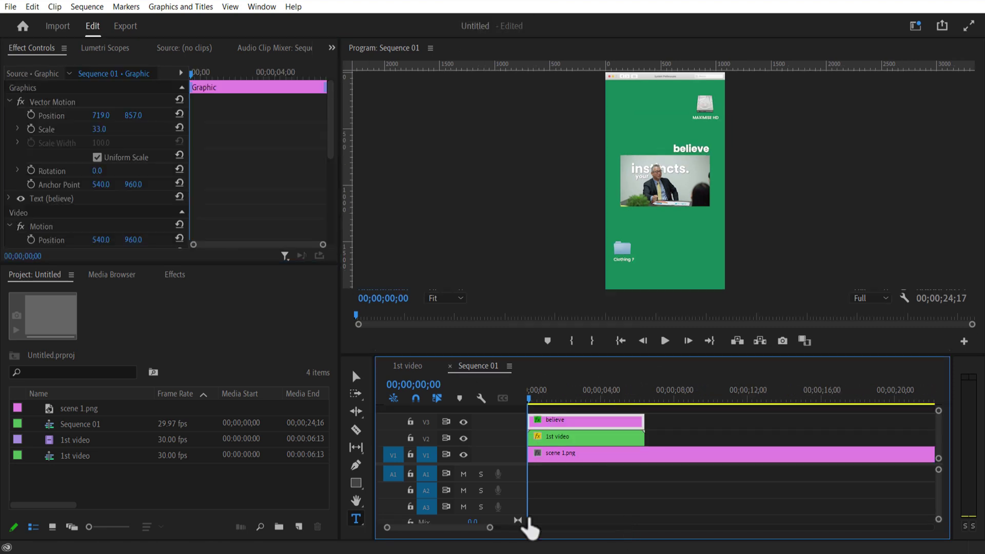
left_click(558, 399)
left_click_drag(560, 408, 605, 427)
left_click_drag(604, 426, 604, 426)
Play back the sequence and shift the believe text clip to start at 00;00;00;10.
left_click(664, 345)
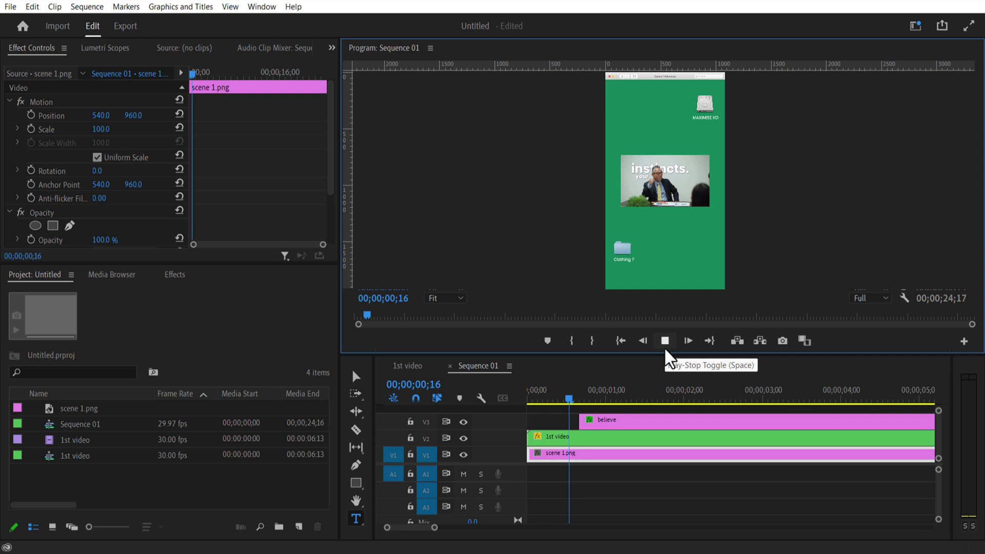
left_click_drag(545, 405, 552, 408)
left_click_drag(605, 422, 581, 423)
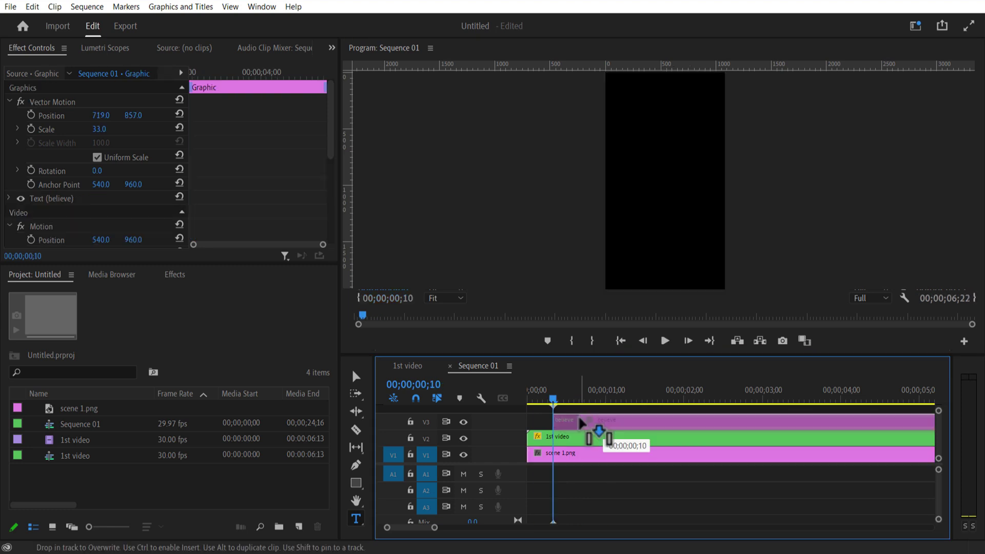
In the nested 1st video sequence, retime the text so "instincts." starts about 15 frames in and "your" starts at 00:00:00:20.
left_click(420, 367)
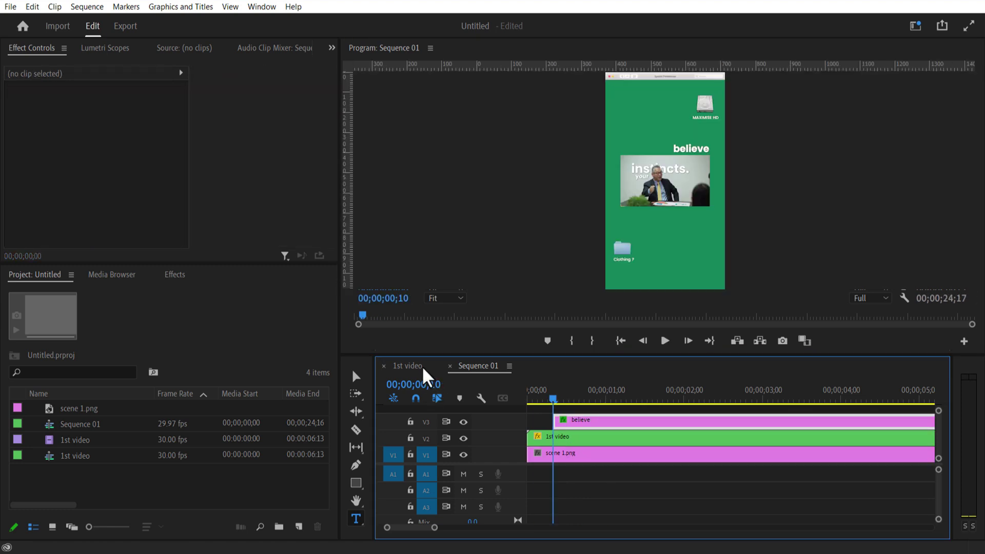
left_click(564, 421)
left_click_drag(529, 398, 542, 400)
left_click_drag(558, 439, 573, 439)
left_click_drag(543, 399, 598, 421)
left_click(546, 400)
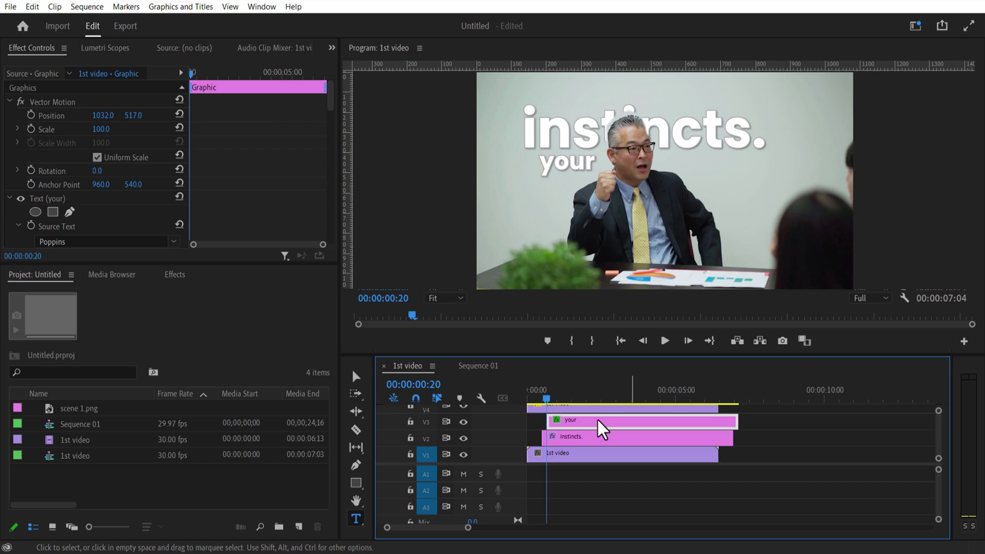
Return to Sequence 01 and play it back from the start to check the text timing.
left_click(478, 367)
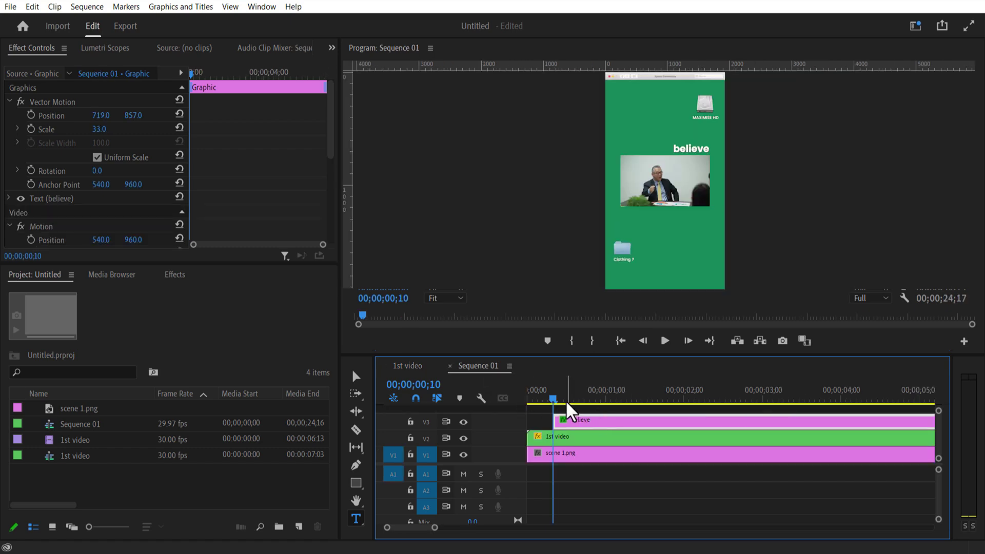
left_click_drag(567, 403, 515, 401)
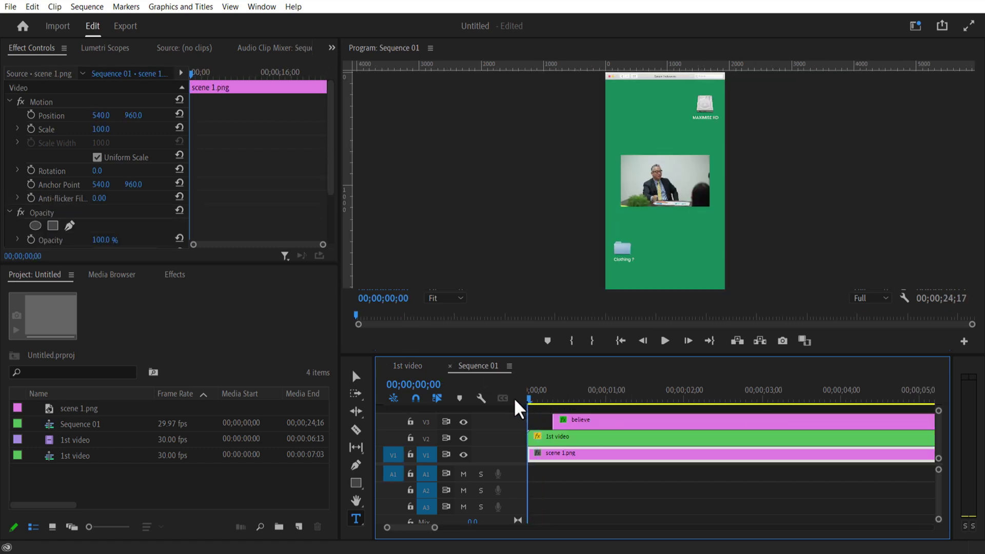
left_click(664, 341)
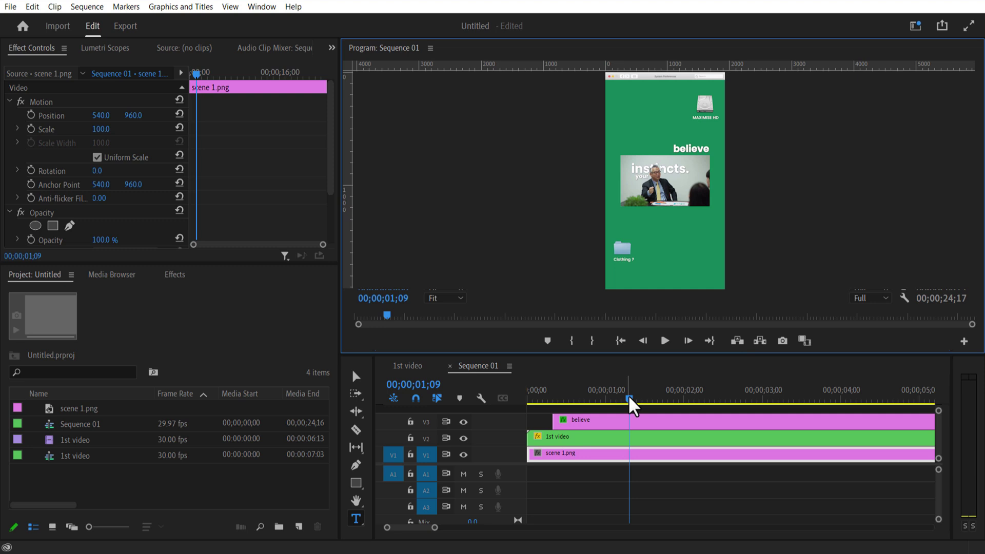
Split the believe, 1st video and scene 1.png clips at 00;00;00;28 and delete everything after the cut.
left_click_drag(631, 402, 600, 403)
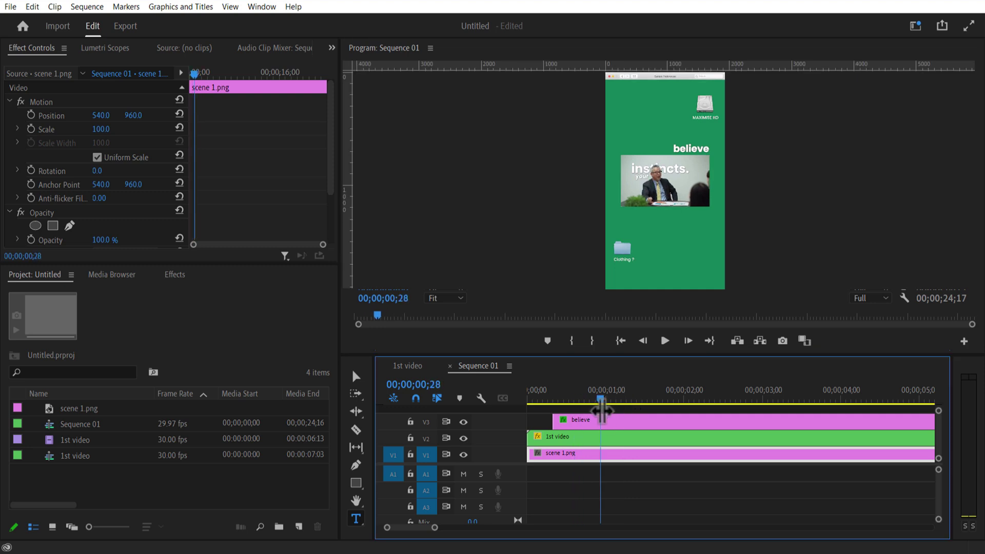
left_click(355, 430)
left_click(604, 419)
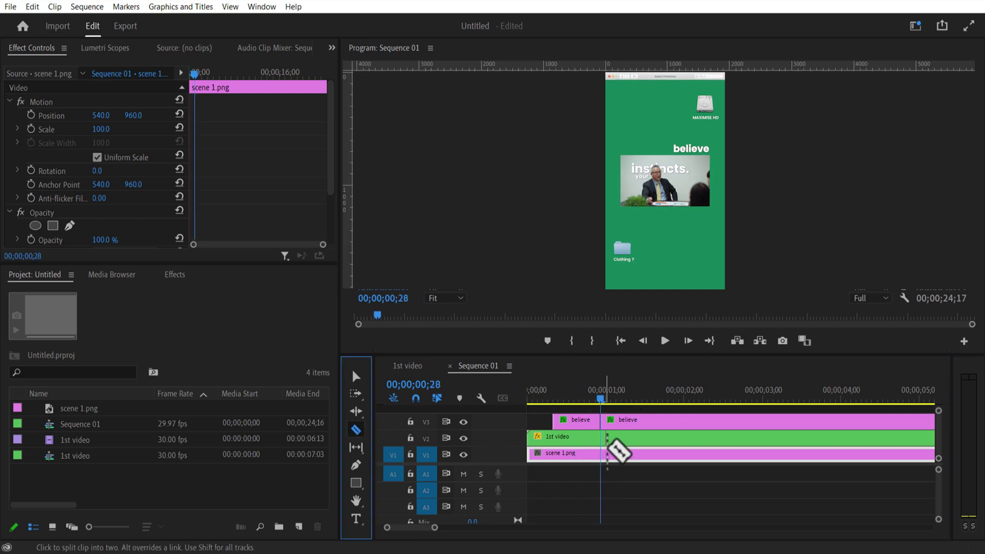
left_click(603, 436)
left_click(610, 455)
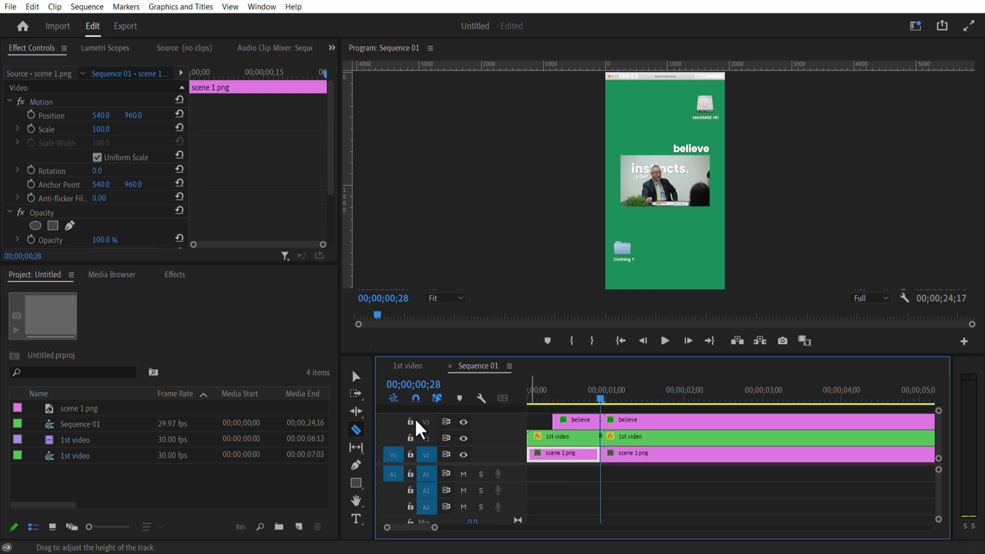
left_click(355, 377)
left_click_drag(637, 472, 660, 418)
key("Delete")
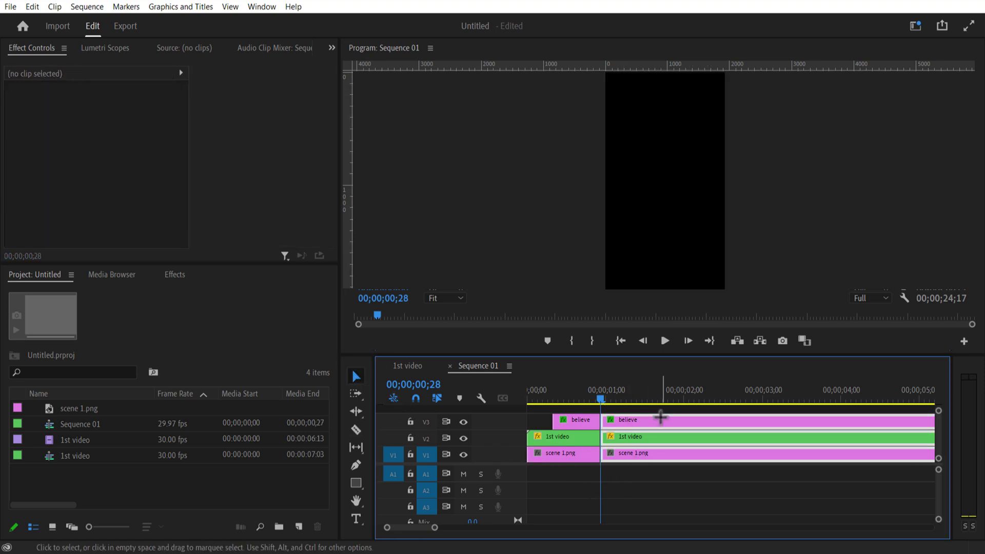
Scrub through the scene clips that follow the opening scene on the timeline.
mouse_move(600, 399)
left_mouse_down()
mouse_move(592, 398)
mouse_move(600, 401)
left_mouse_up()
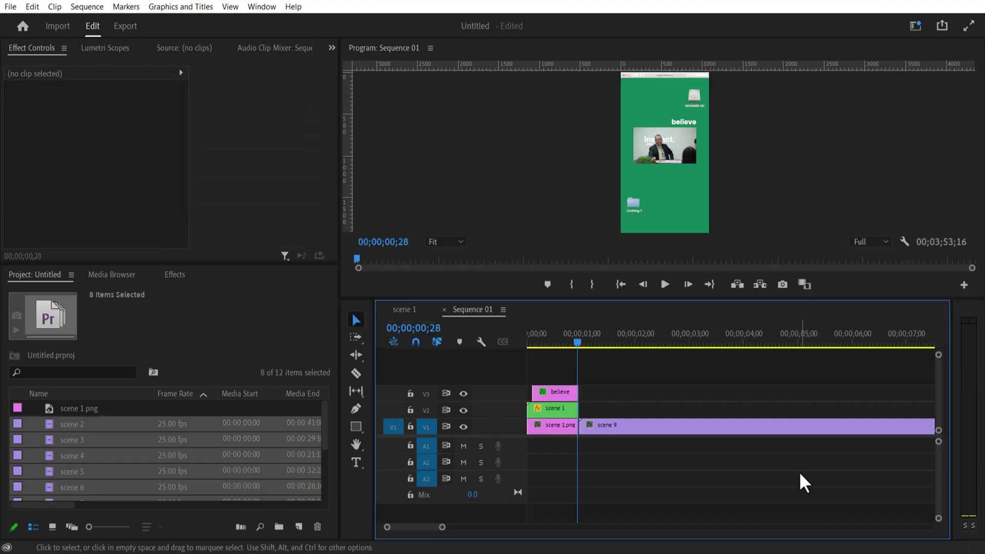
left_click_drag(576, 343, 744, 369)
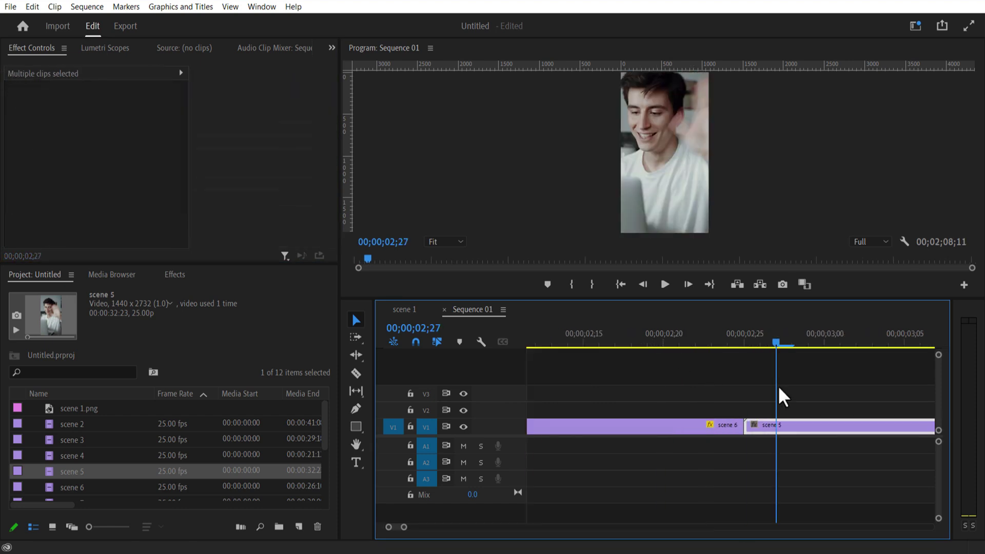
left_click(725, 342)
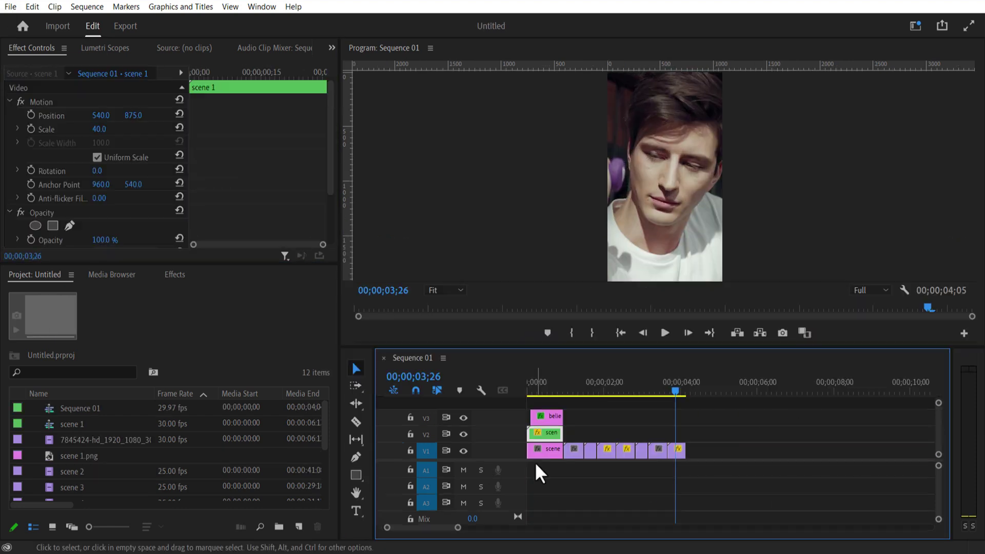
Duplicate the scene 1 nest and its scene 1.png background to the end of the timeline, after the last scene clip.
left_click_drag(545, 438, 704, 442)
left_click(692, 394)
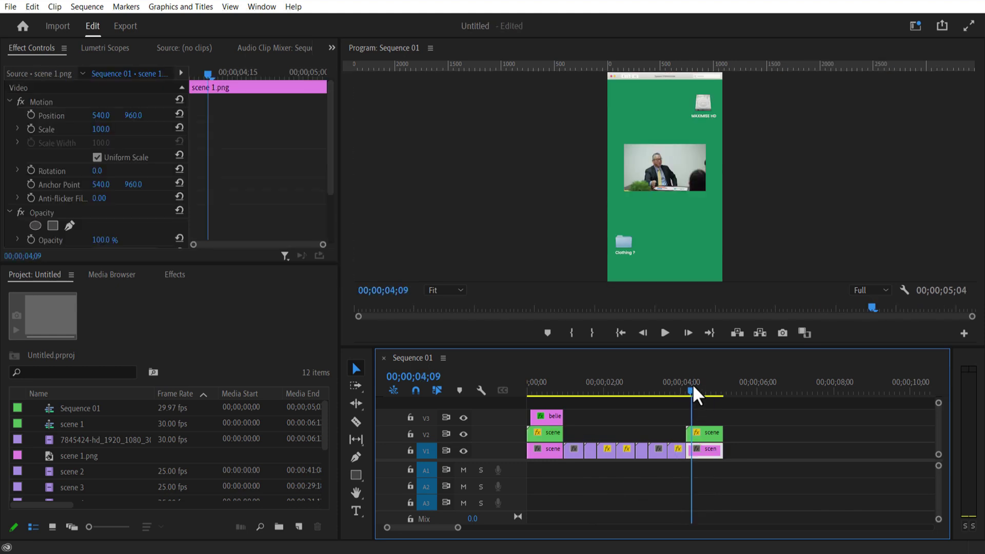
left_click(701, 434)
Apply the Drop Shadow video effect to the first scene 1 clip.
left_click(536, 390)
left_click(547, 435)
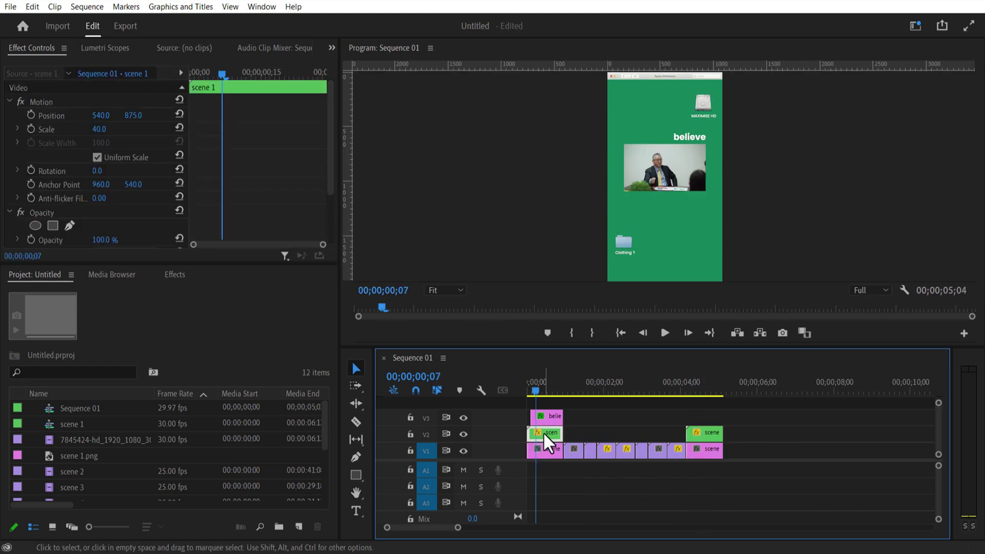
left_click(175, 274)
left_click(77, 291)
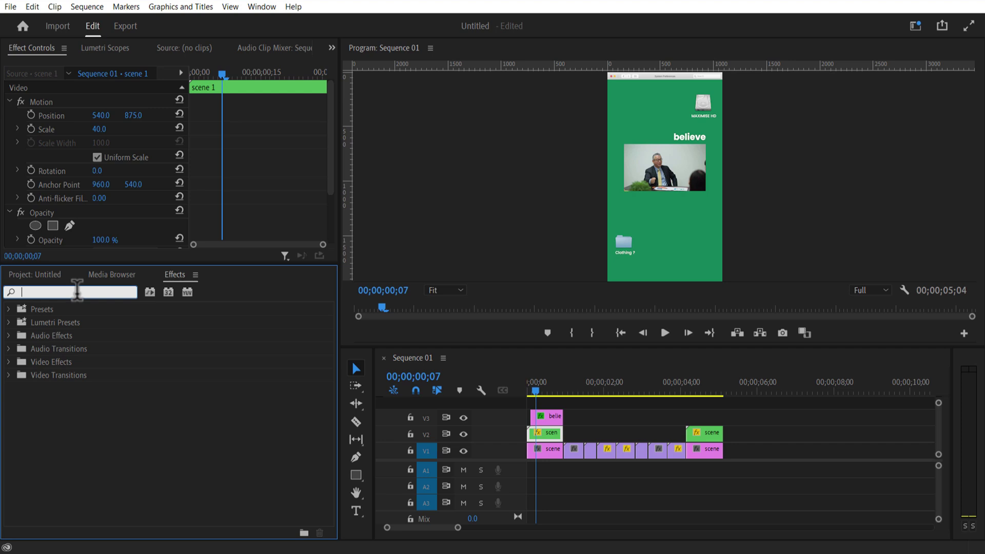
type("drop s")
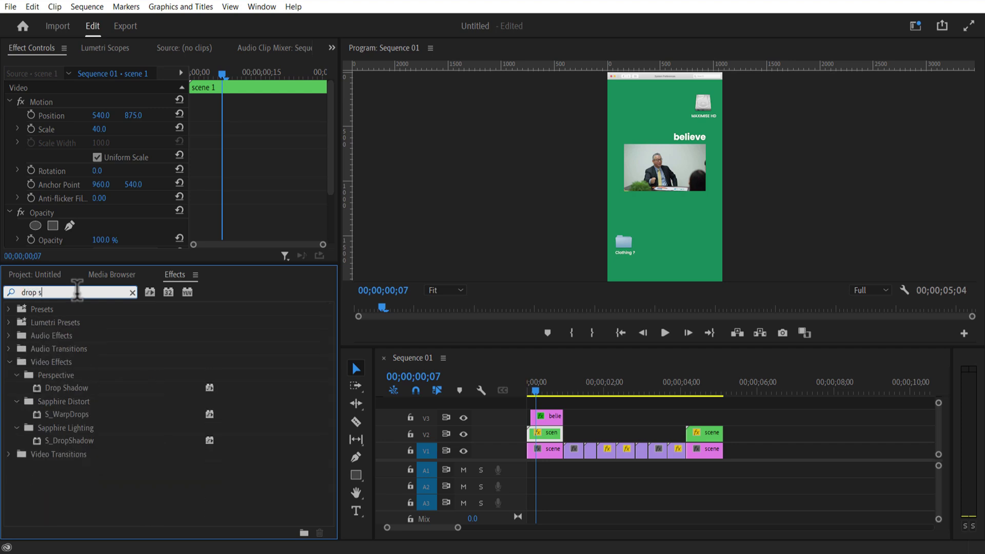
left_click_drag(66, 389, 543, 433)
Set the first scene 1 clip's drop shadow to softness 268 and opacity 100%.
left_click_drag(331, 143, 332, 235)
left_click_drag(585, 347, 582, 492)
left_click_drag(106, 203, 172, 203)
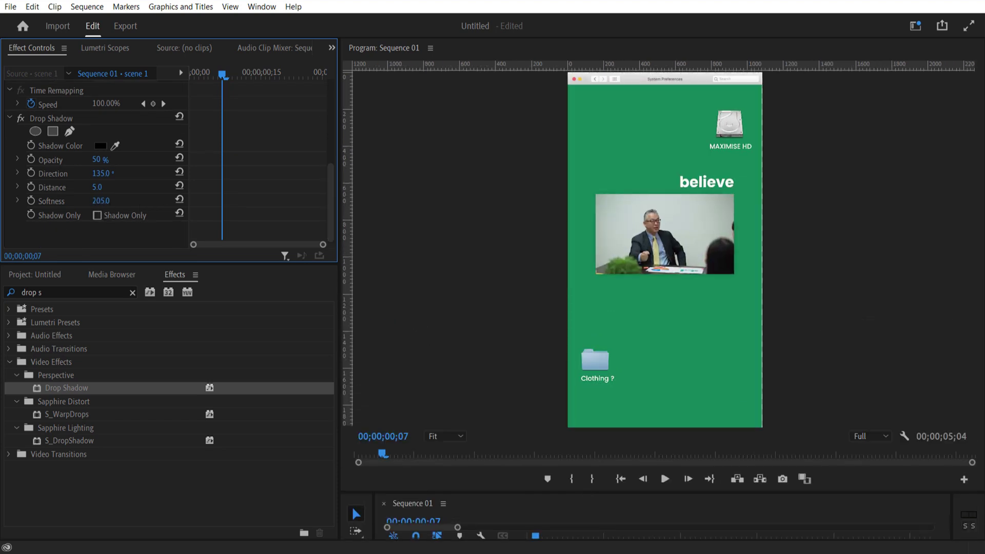
left_click_drag(98, 160, 123, 160)
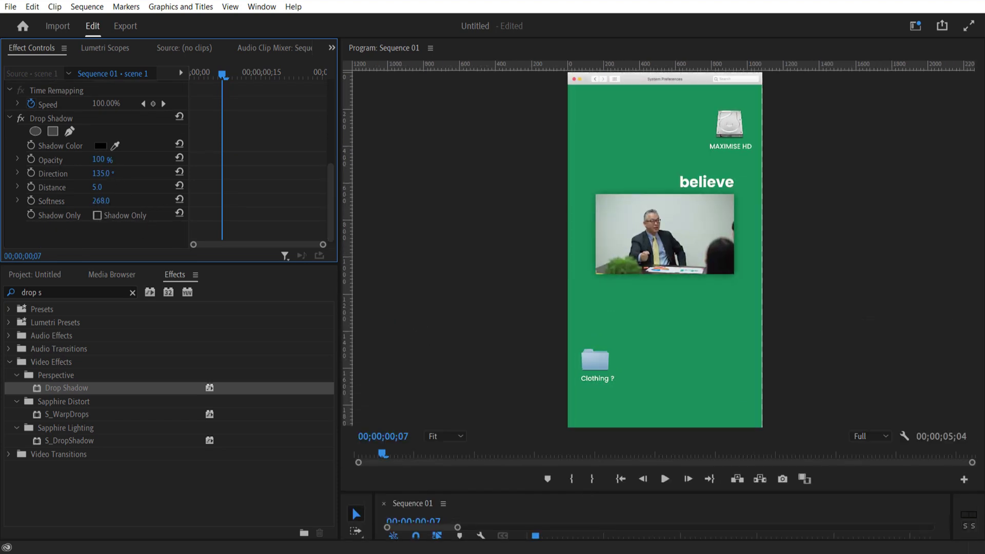
Copy the Drop Shadow effect from the first scene 1 clip to the duplicate at the end of the timeline.
left_click(56, 120)
key("ctrl+c")
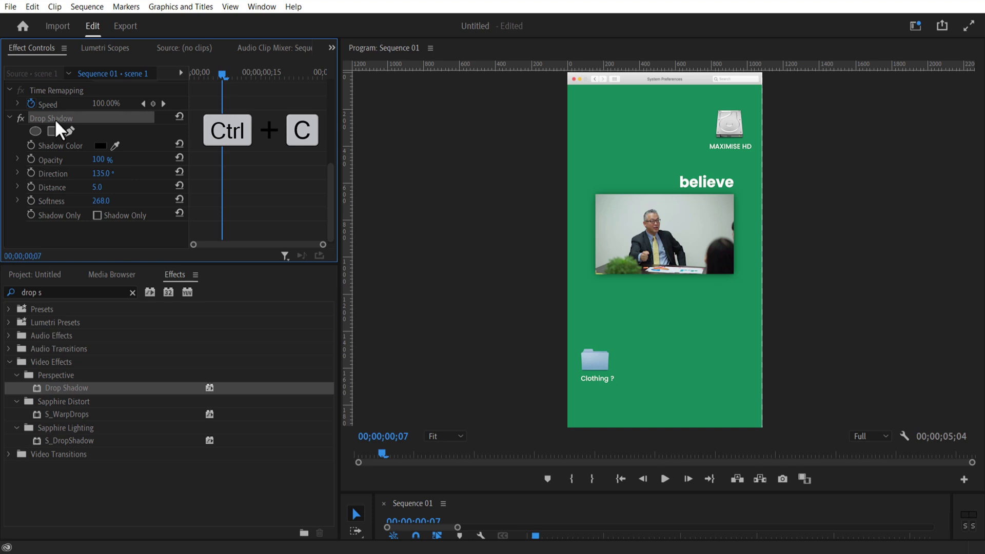
left_click_drag(590, 492, 598, 329)
left_click(708, 425)
key("ctrl+v")
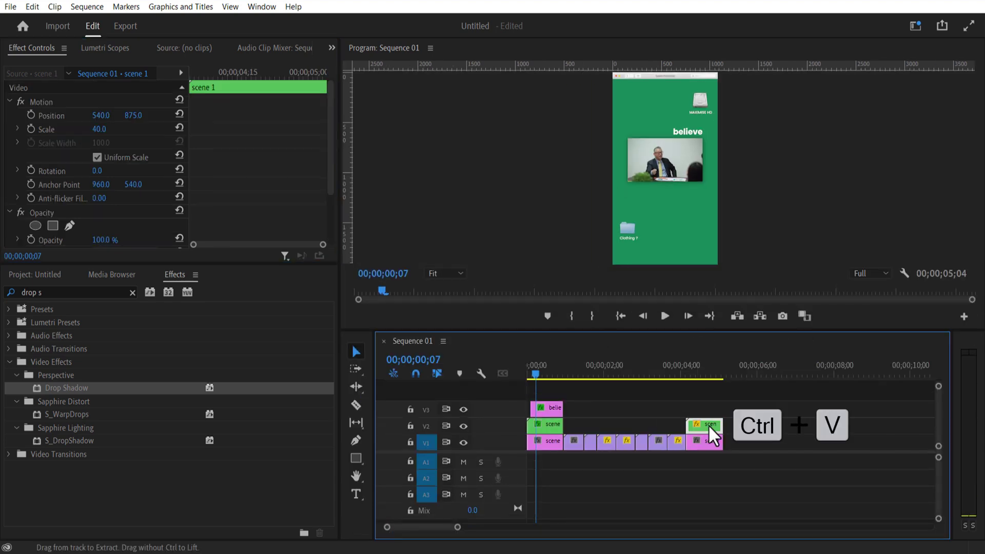
Keyframe the final scene 1 clip's position from about 00;00;04;15, sliding it past the frame's left edge by 00;00;05;03.
left_click(688, 371)
left_click_drag(194, 73, 324, 118)
left_click(31, 114)
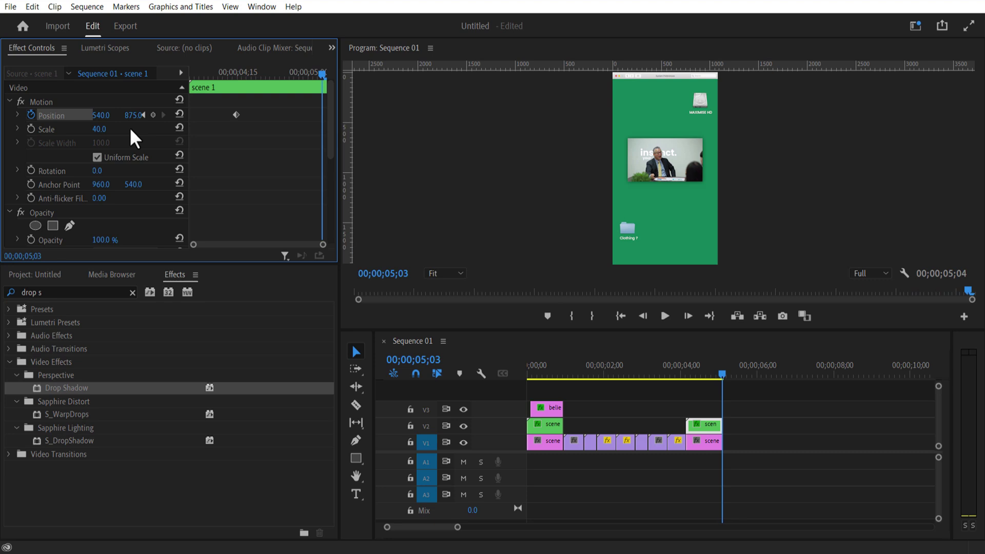
left_click_drag(102, 118, 8, 117)
Add a position keyframe at 00;00;04;23 that lowers the sliding clip to a vertical position of about 1086.
left_click(238, 76)
left_click_drag(241, 93, 275, 107)
left_click_drag(132, 116, 223, 116)
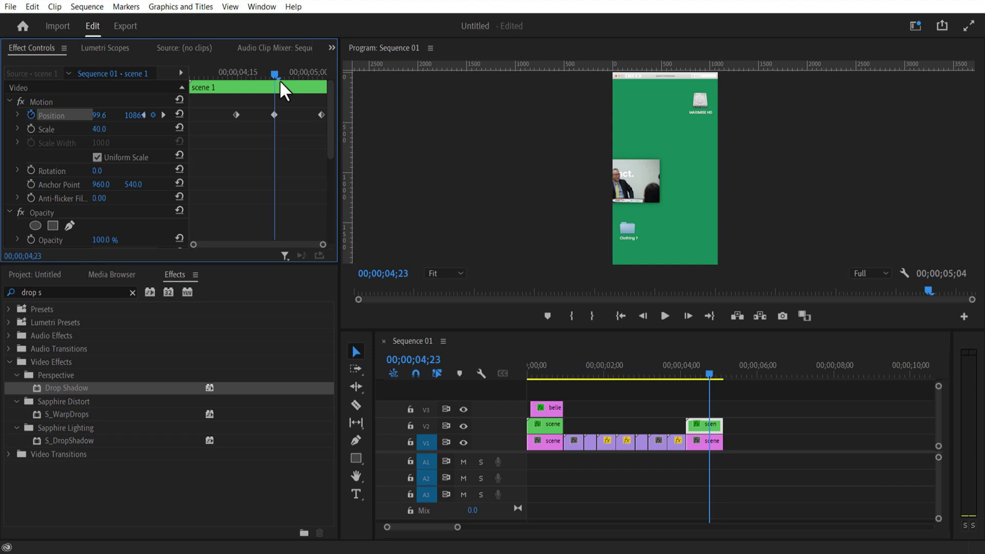
left_click_drag(281, 88, 240, 105)
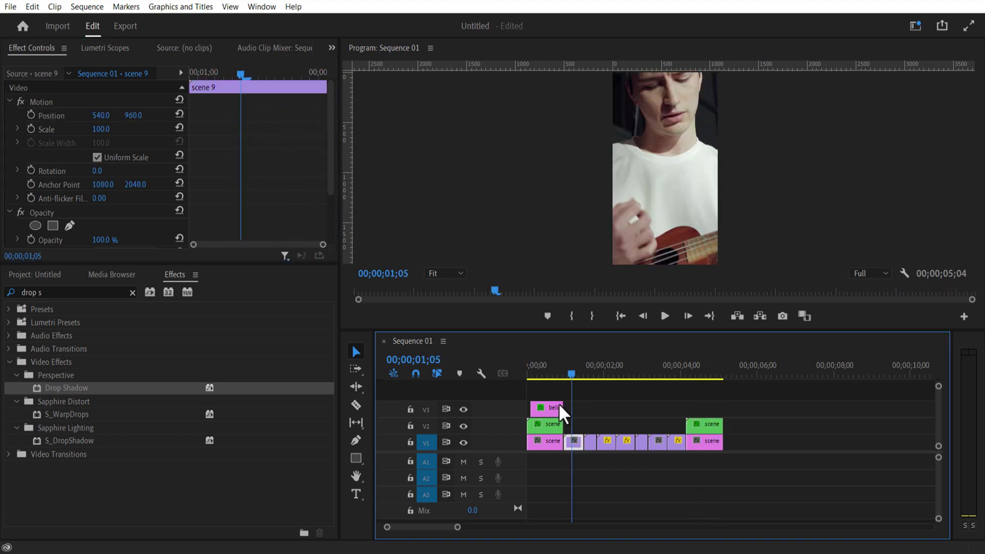
Add the text "Instinct" over the scene 9 clip, starting at 00;00;01;05.
left_click(616, 485)
left_click(356, 494)
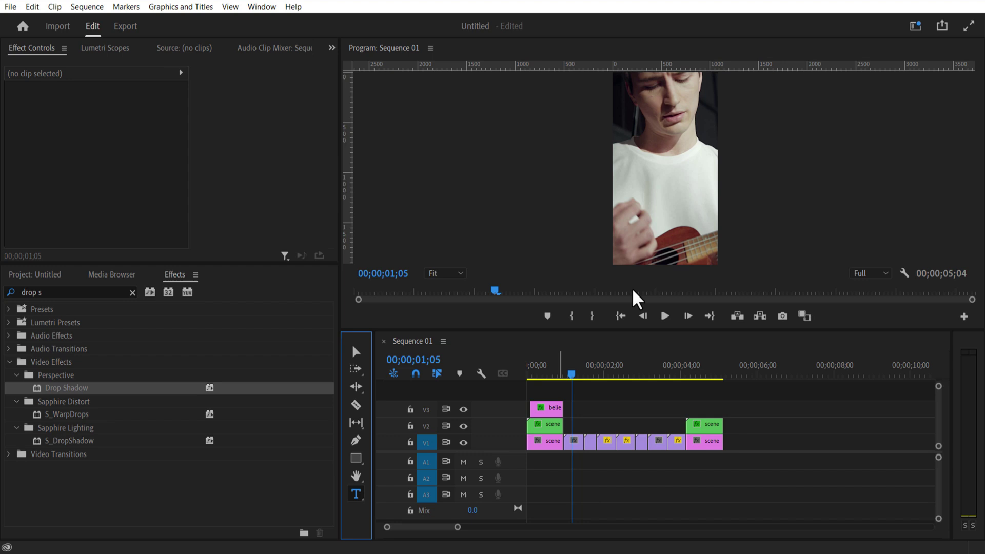
left_click(646, 170)
key("Caps_Lock")
type("Instinct")
key("Escape")
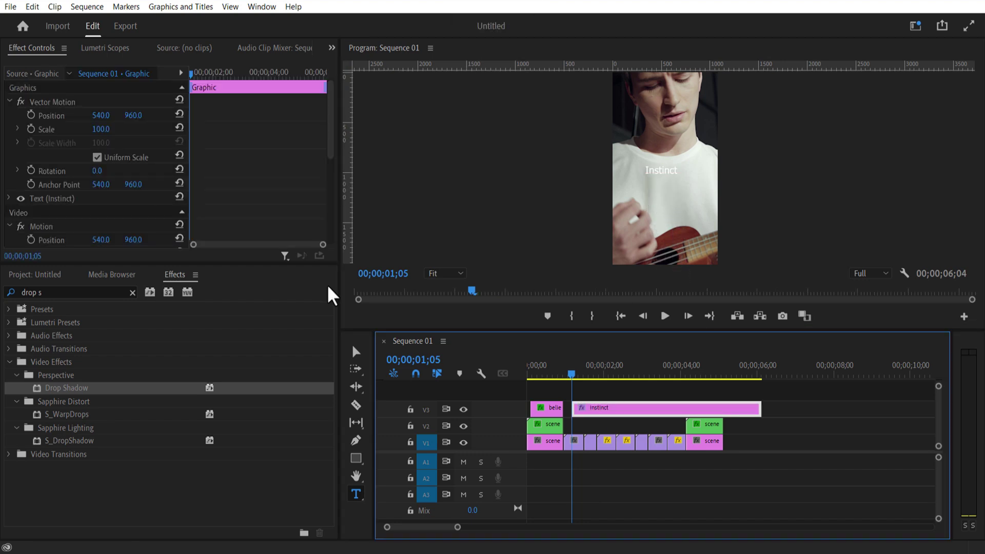
Style the Instinct text in Poppins Bold, adjust its size, position it at 525, 983 and enable its shadow.
left_click(41, 201)
left_click(8, 197)
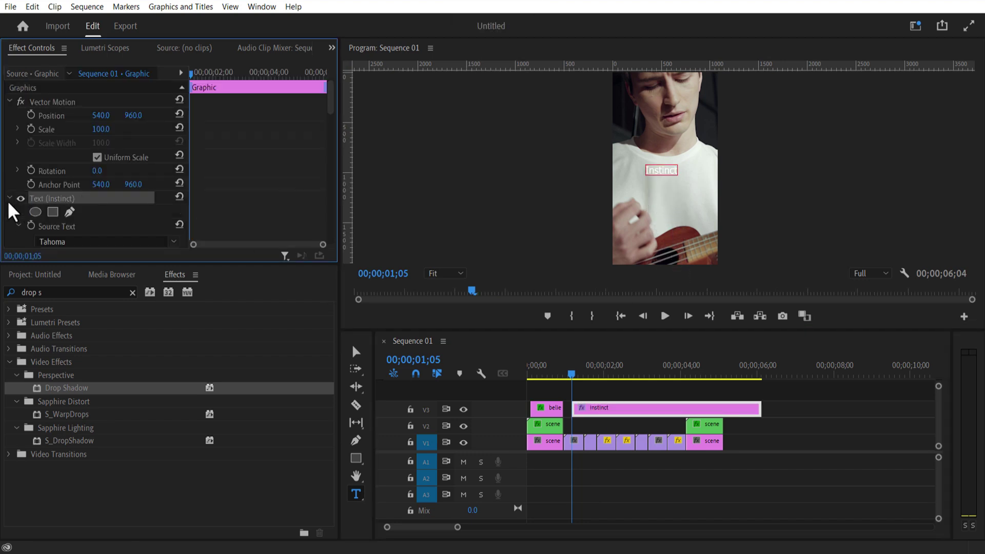
left_click(173, 240)
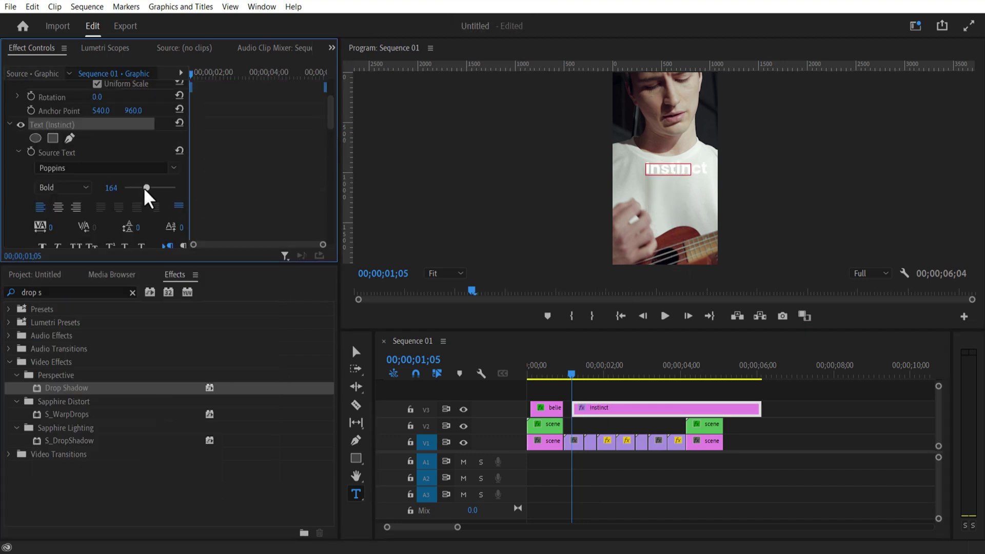
left_click_drag(145, 188, 142, 188)
left_click_drag(330, 117, 330, 102)
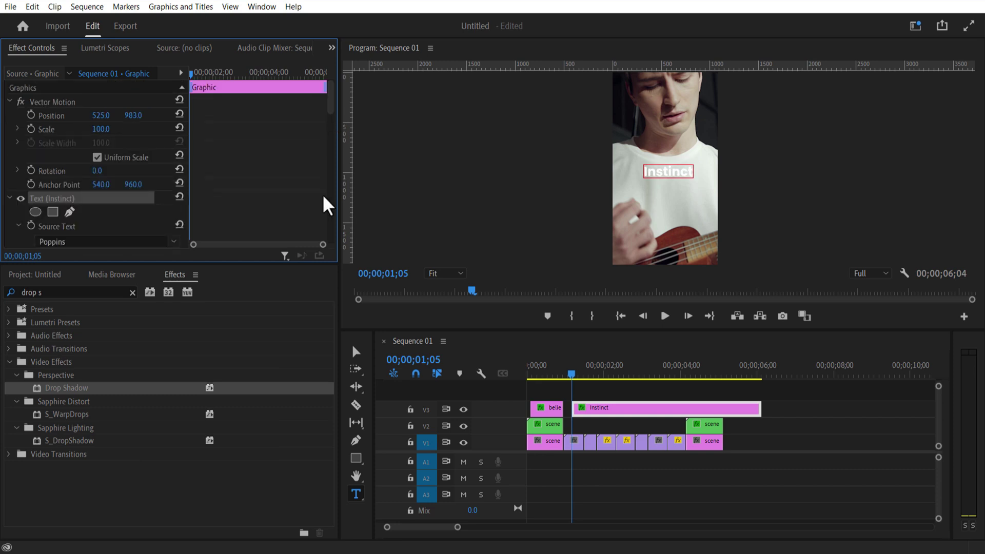
scroll(323, 204, "down", 10)
left_click(39, 209)
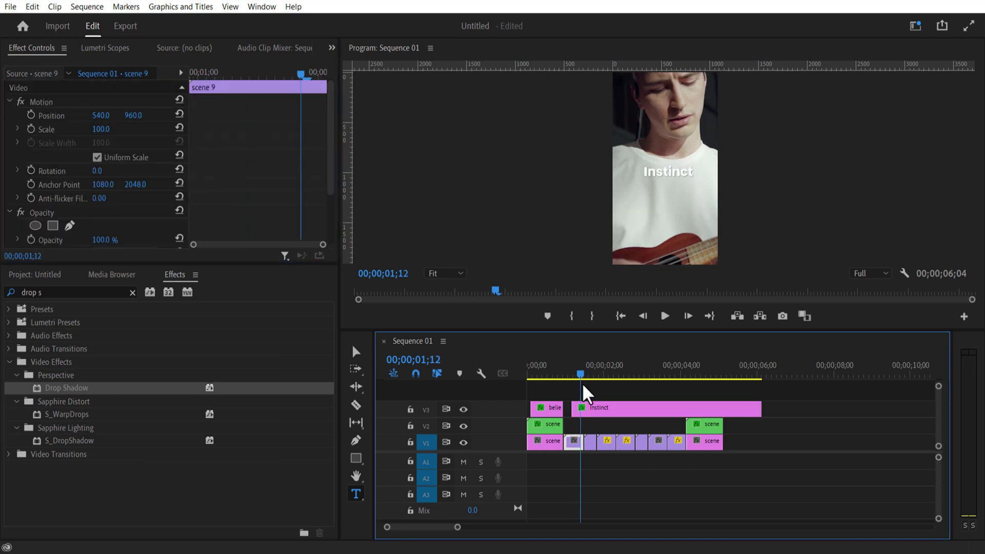
Split the Instinct text clip at 00;00;01;14, where scene 9 ends.
left_click_drag(582, 385, 584, 385)
left_click(359, 403)
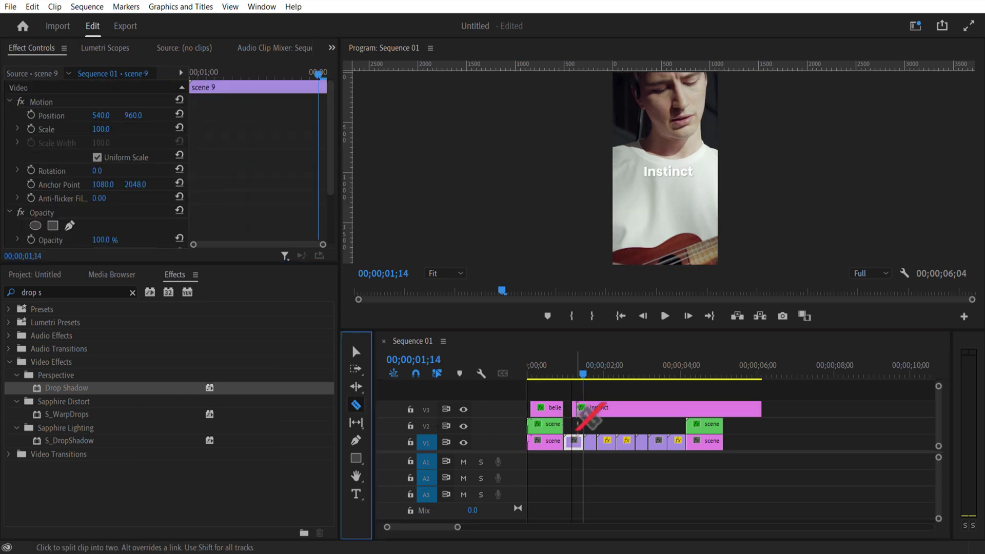
left_click(583, 408)
Set the scale of the second Instinct text segment to 120.
left_click(356, 352)
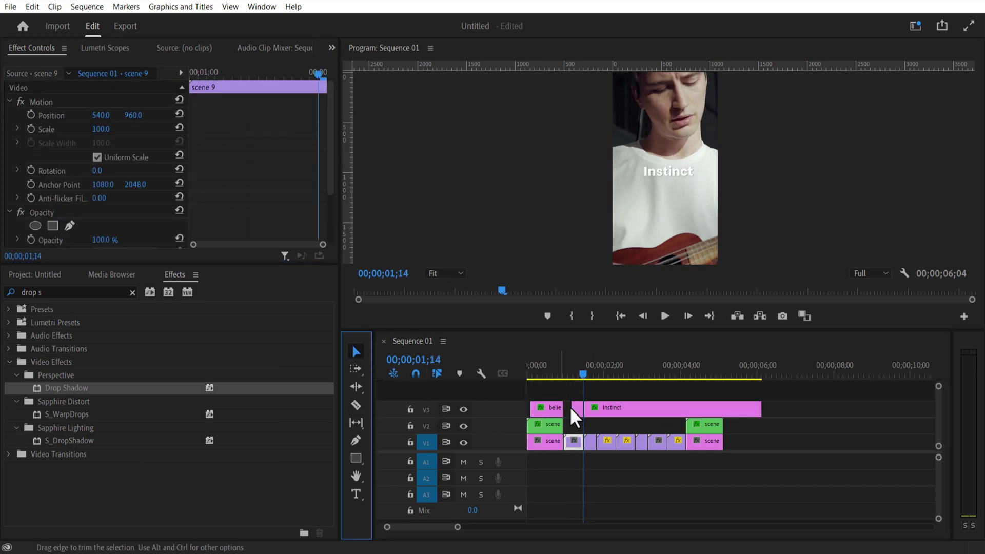
left_click(619, 411)
left_click(589, 376)
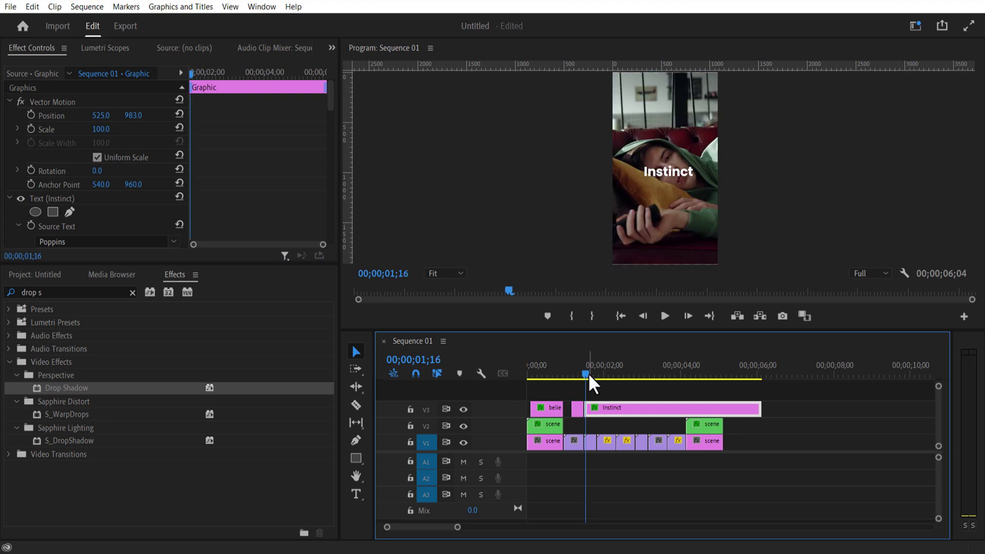
left_click(125, 132)
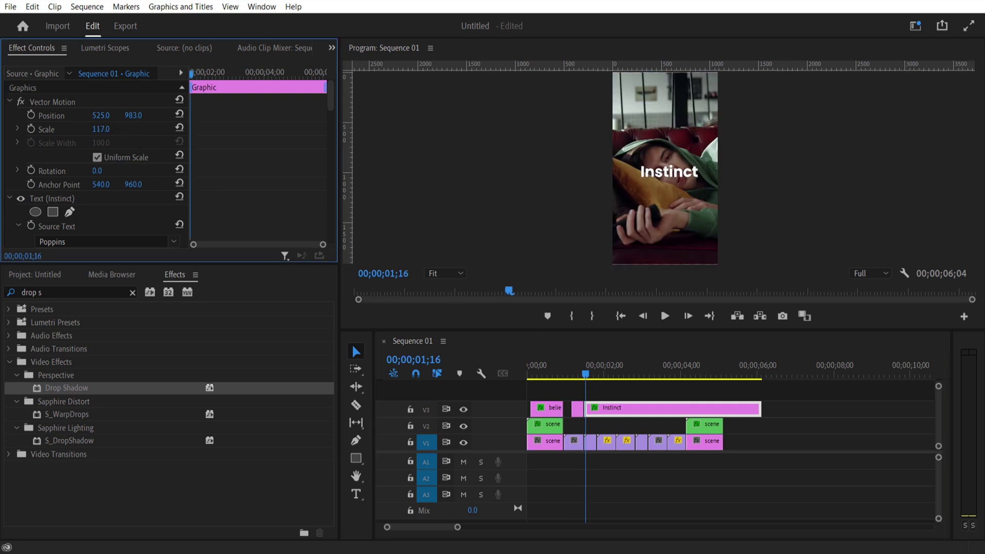
Split the second Instinct text segment at 00;00;01;25, where scene 8 ends.
left_click(596, 378)
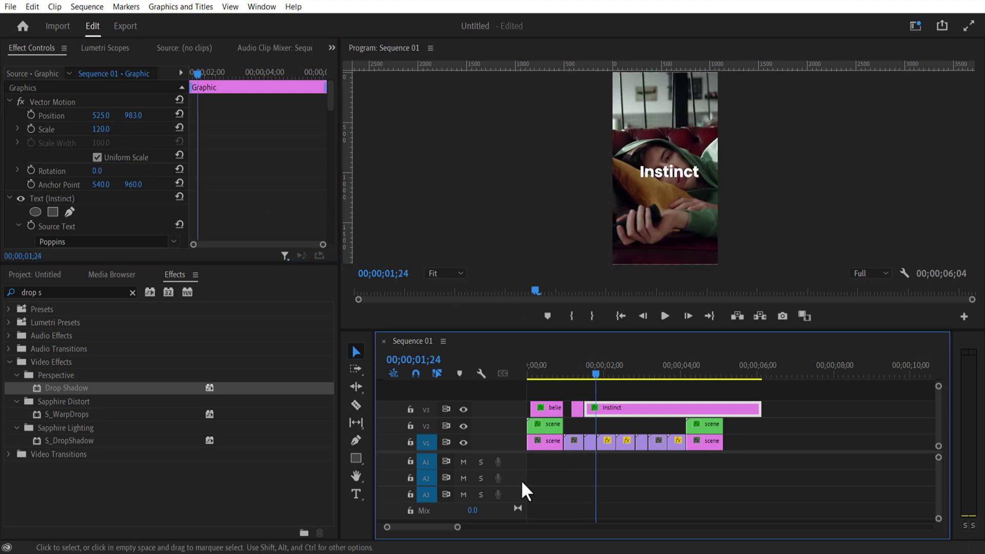
left_click_drag(457, 528, 390, 528)
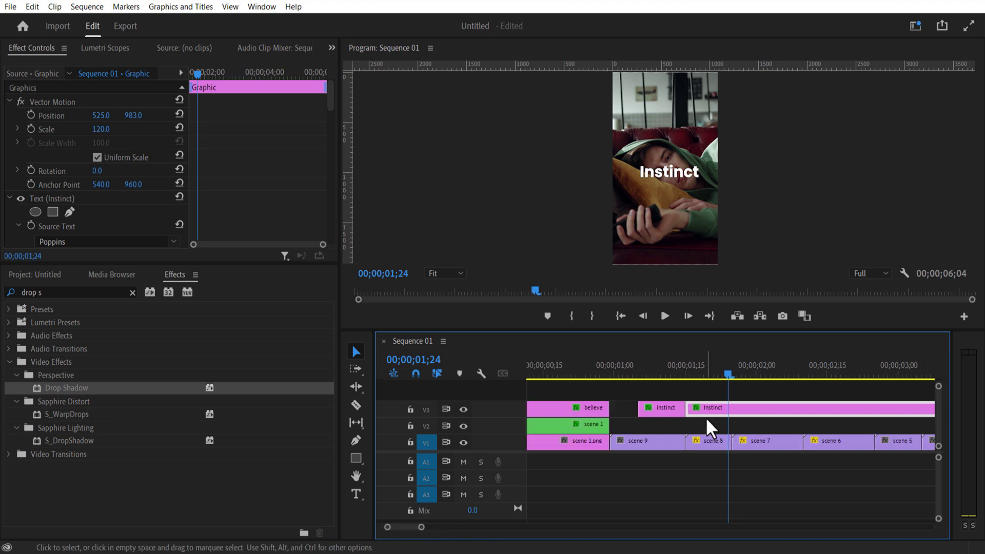
left_click(733, 378)
left_click(356, 405)
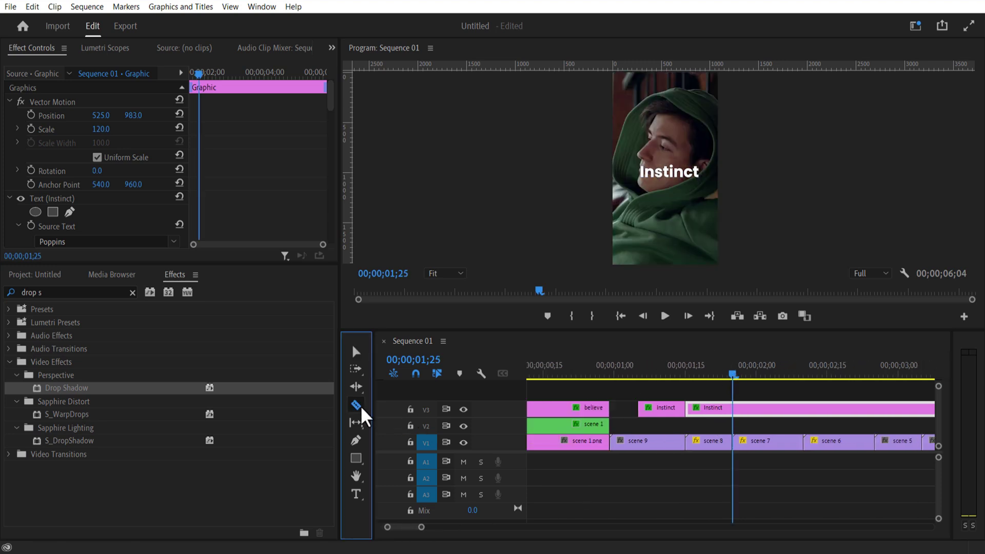
left_click(735, 409)
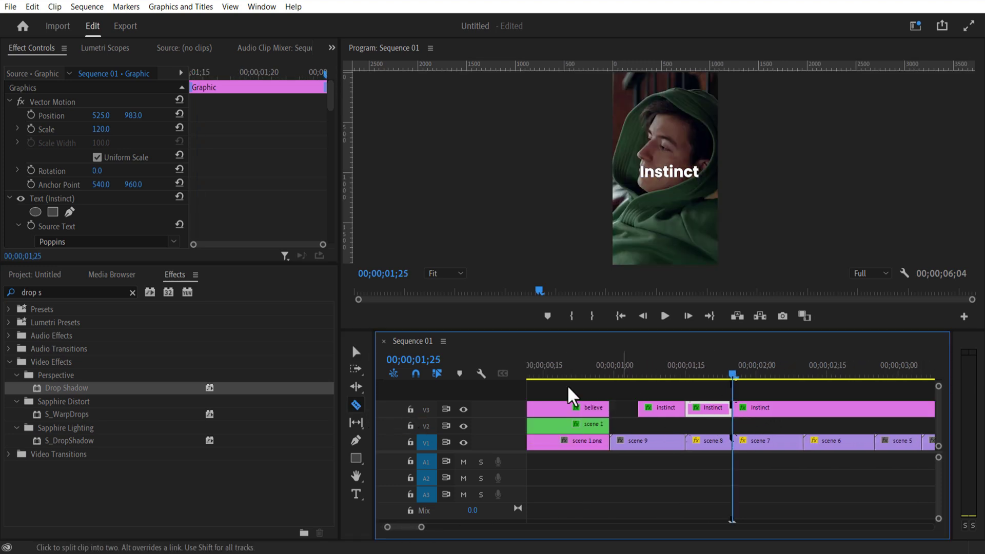
Set the Instinct text segment starting at 00;00;01;25 to scale 130 and horizontal position 477.
left_click(356, 351)
left_click(752, 411)
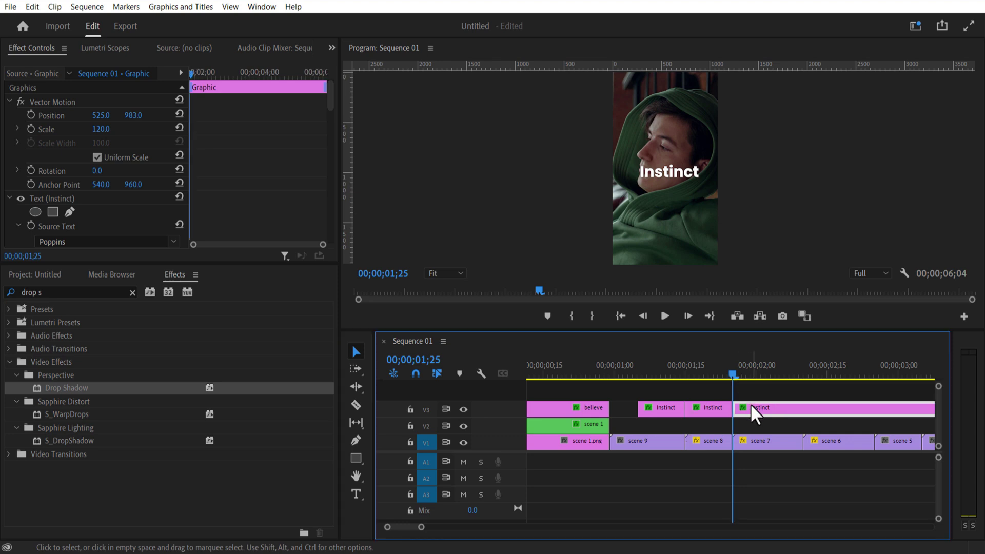
left_click_drag(105, 134, 76, 115)
Split the last Instinct text segment at 00;00;02;10, where scene 7 ends.
left_click_drag(736, 375, 803, 376)
key("c")
left_click(802, 411)
key("v")
Find the Write-on effect and apply it to the Instinct text segment over scene 7.
left_click(758, 375)
left_click(764, 410)
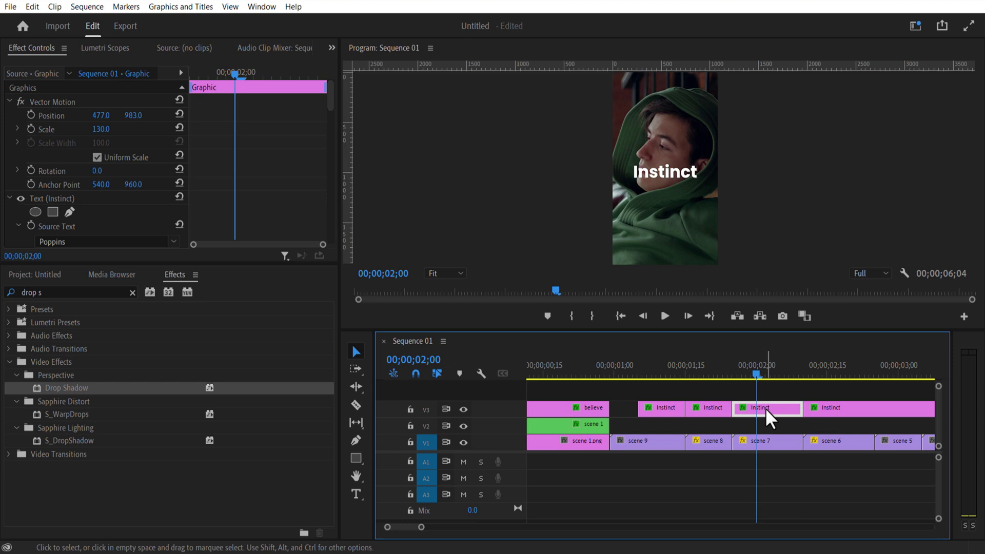
left_click(714, 391)
left_click(62, 294)
type("write on")
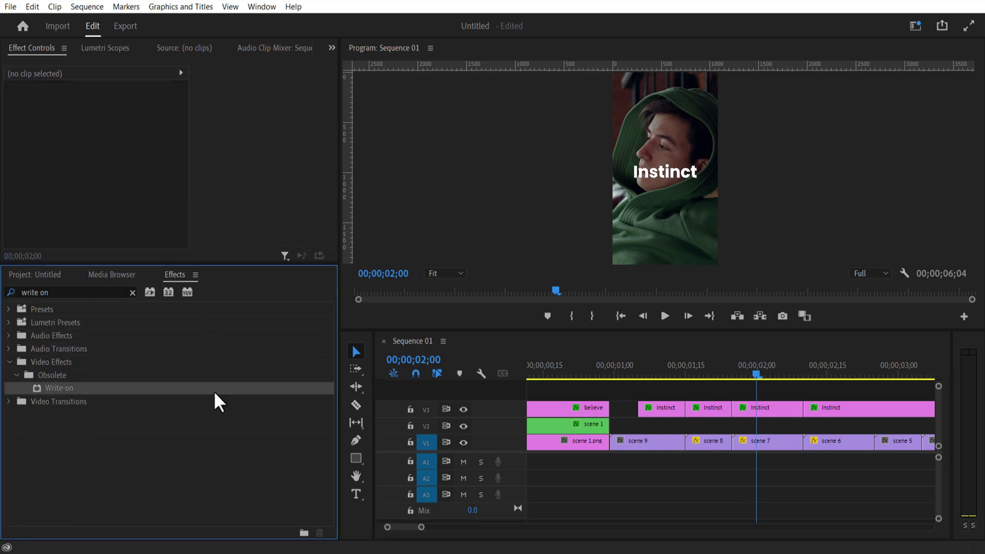
left_click_drag(214, 394, 740, 408)
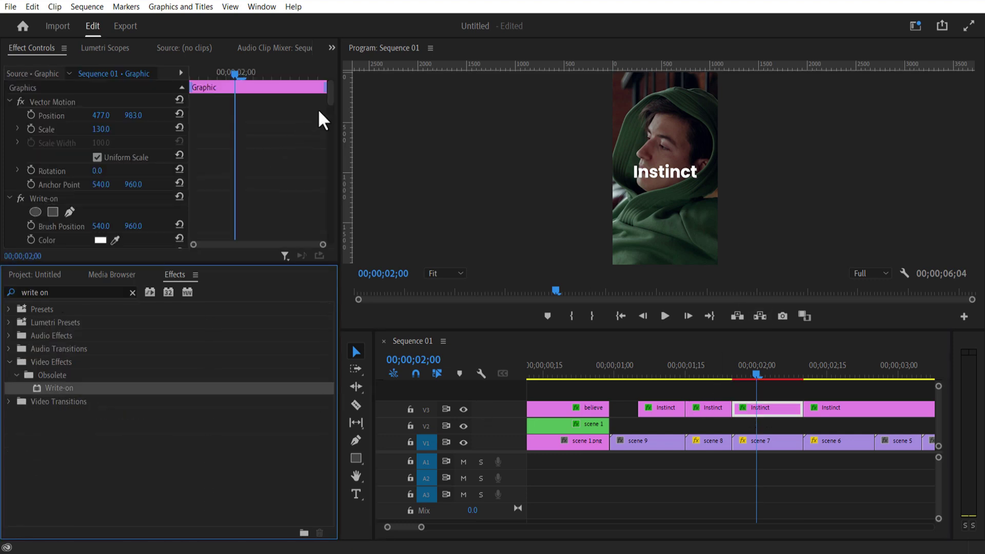
Keyframe the Write-on Brush Position from 213, 1135 at 00;00;02;00 to 889, 1135 at 00;00;02;05, with Brush Spacing 0.001.
mouse_move(330, 96)
left_mouse_down()
mouse_move(329, 123)
mouse_move(329, 112)
left_mouse_up()
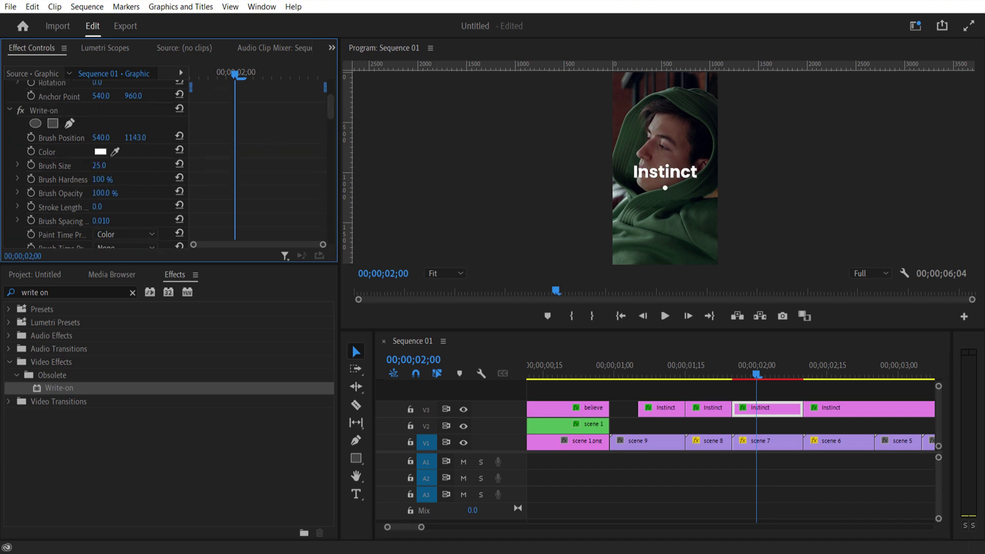
left_click(31, 137)
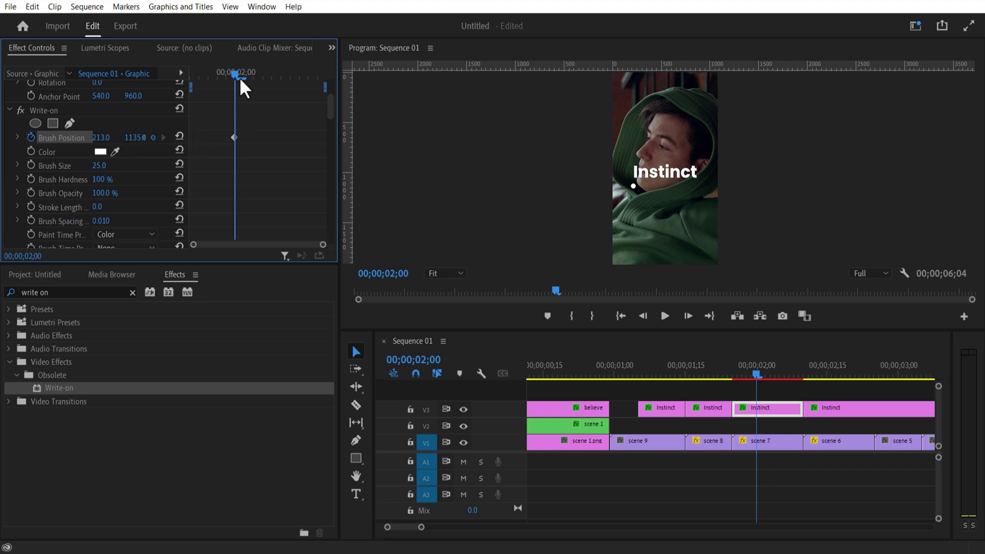
left_click_drag(240, 80, 283, 104)
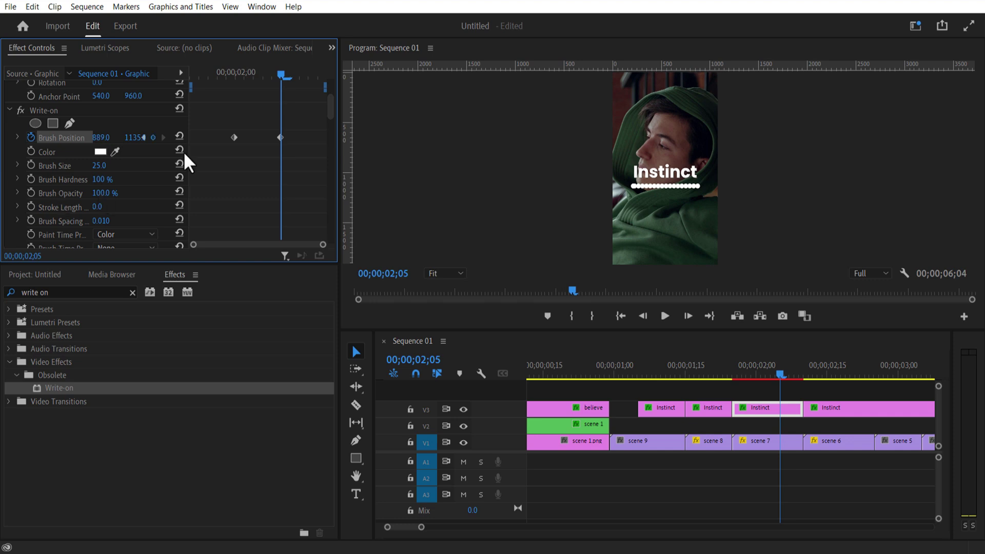
left_click_drag(280, 76, 239, 84)
scroll(314, 192, "down", 3)
Split the Instinct text over scene 7 at 00;00;02;00 and remove the Write-on effect from its first part.
mouse_move(739, 379)
left_mouse_down()
mouse_move(758, 384)
mouse_move(758, 395)
left_mouse_up()
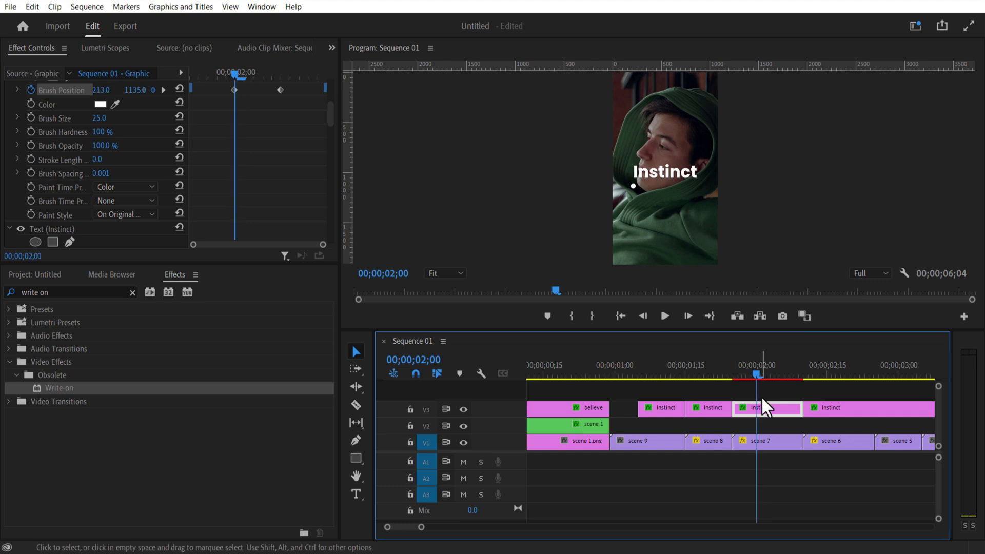
left_click(356, 405)
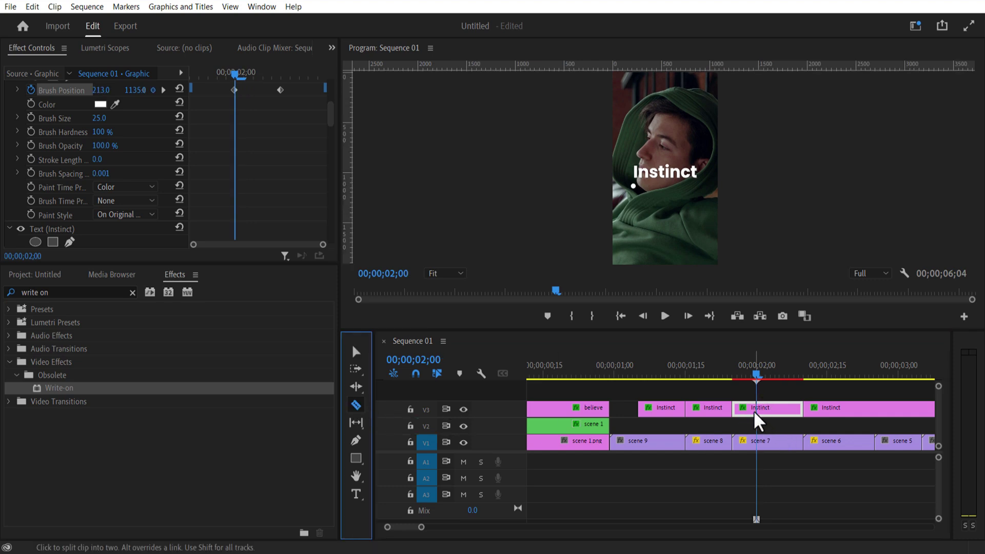
left_click(755, 410)
left_click(356, 352)
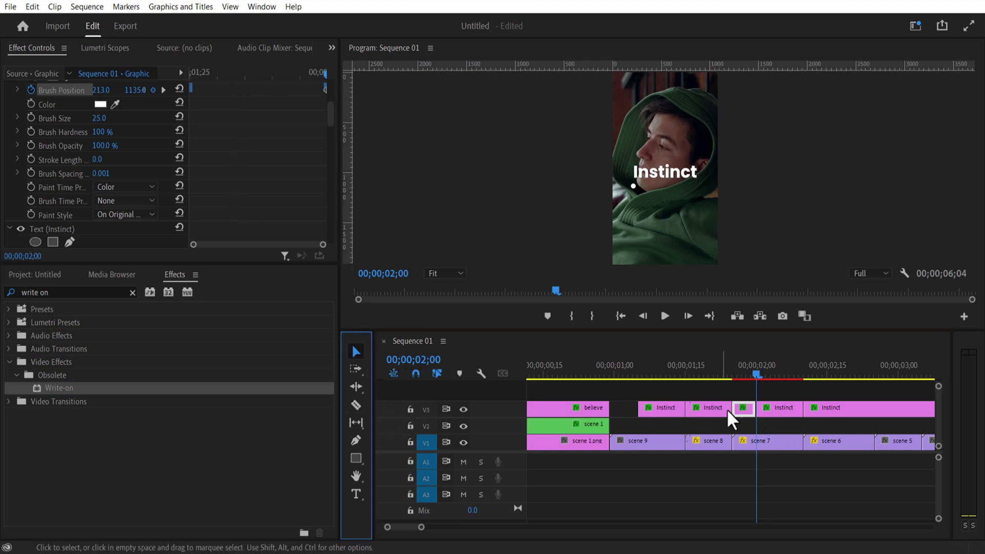
left_click(744, 408)
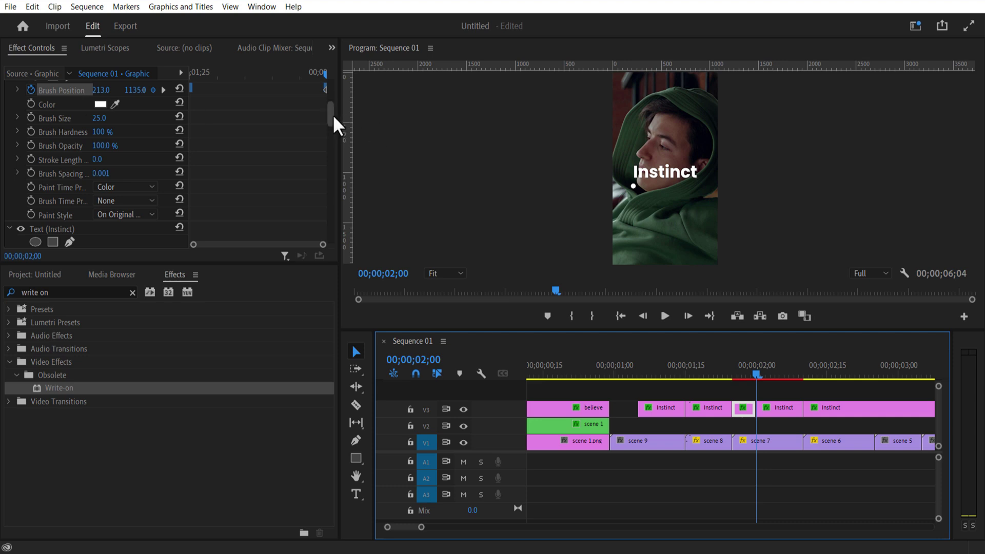
left_click_drag(337, 126, 334, 119)
left_click(56, 106)
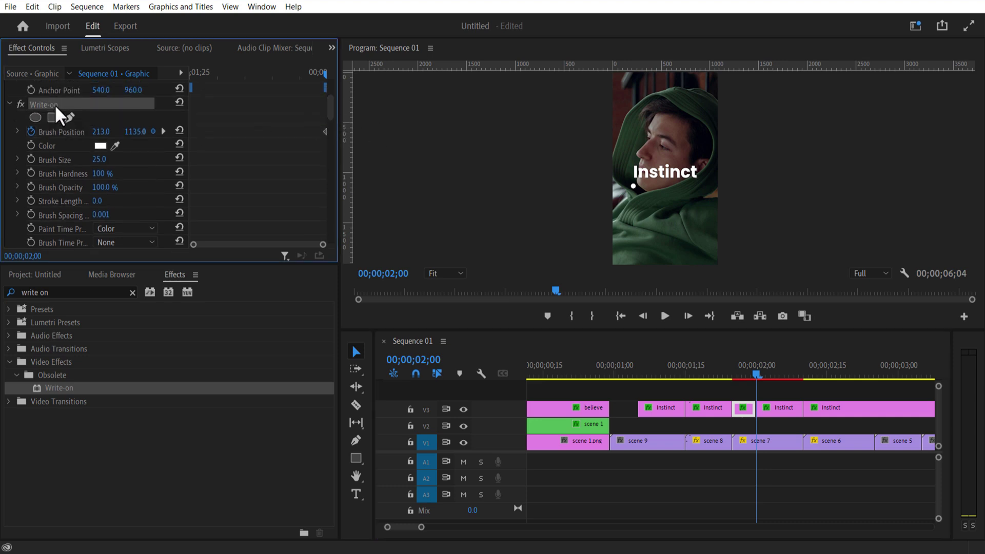
key("Delete")
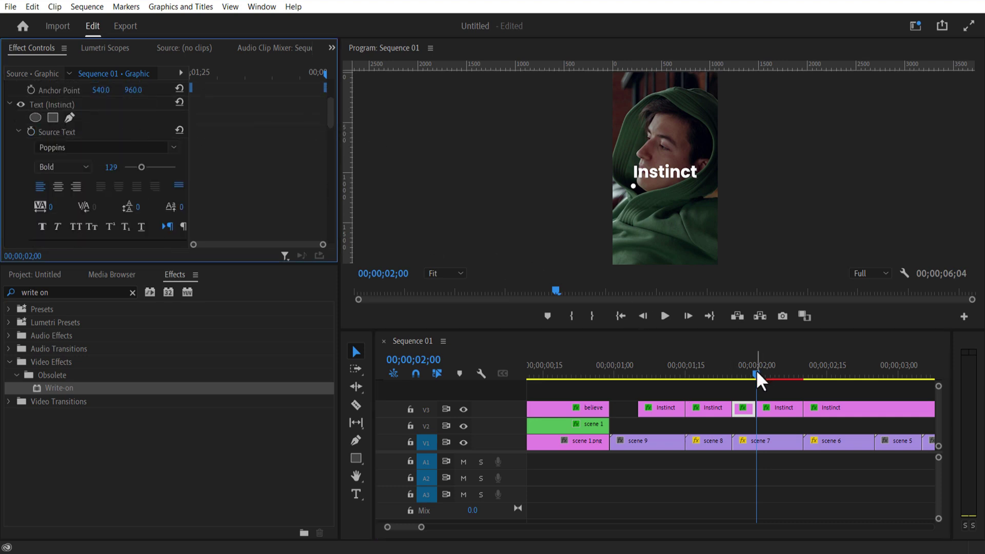
left_click_drag(756, 377, 789, 392)
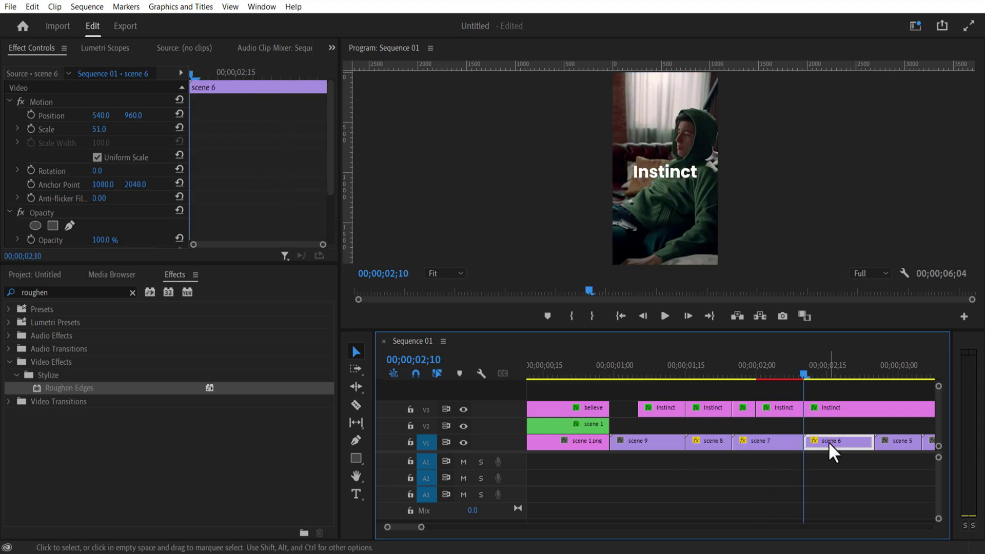
Replace the wording of the Instinct text clip over scene 6 with "transparent".
left_click(836, 410)
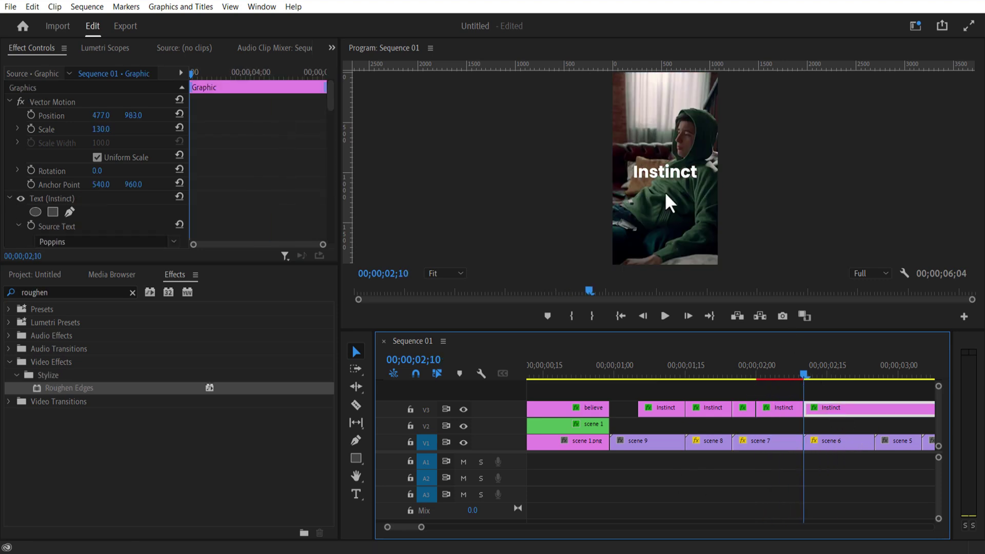
double_click(668, 172)
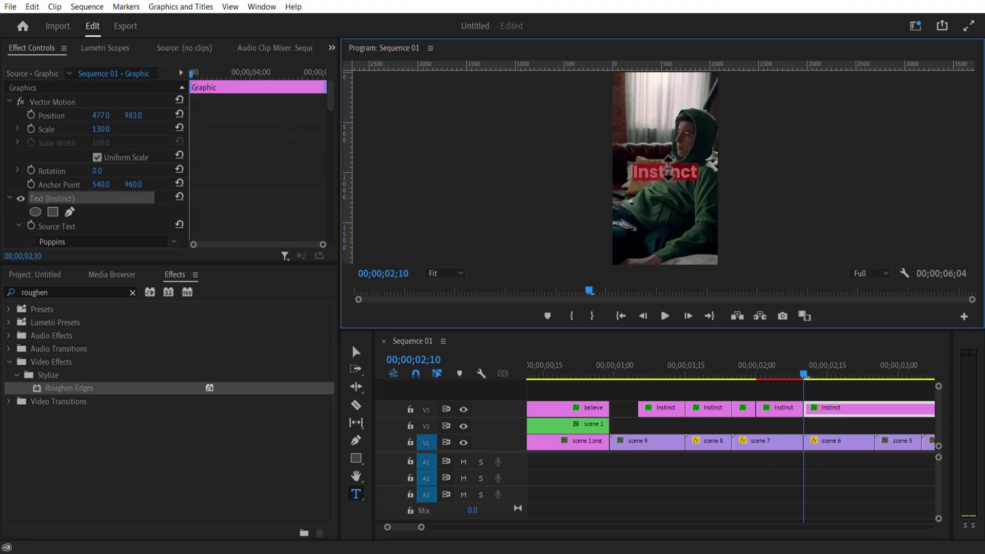
key("BackSpace")
type("transparent")
Set the transparent text's scale to 80 and its position to 533, 1007.
left_click(262, 6)
left_click(318, 205)
left_click_drag(133, 115, 145, 115)
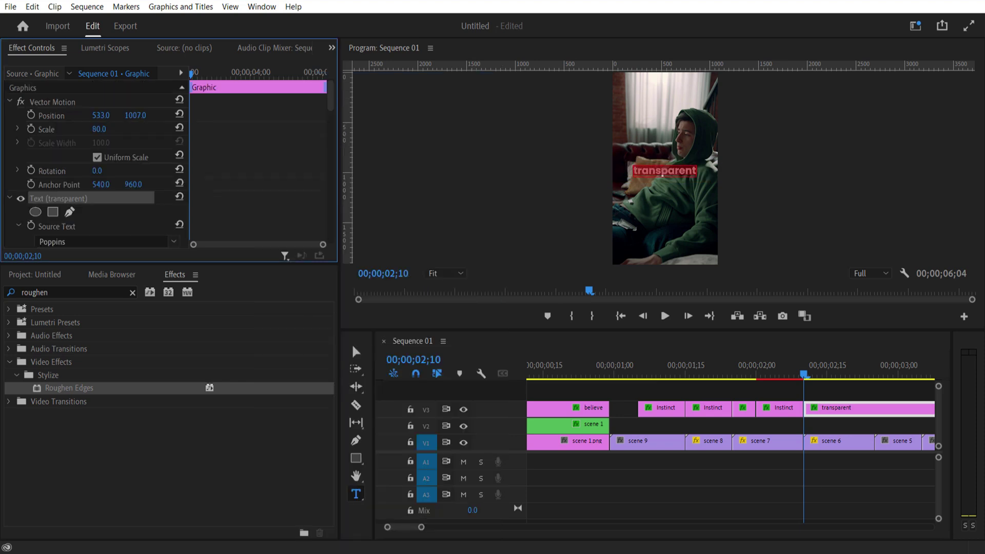
Set the transparent text's blend mode to Overlay and duplicate the clip onto track V4.
left_click_drag(330, 102, 327, 241)
left_click(128, 201)
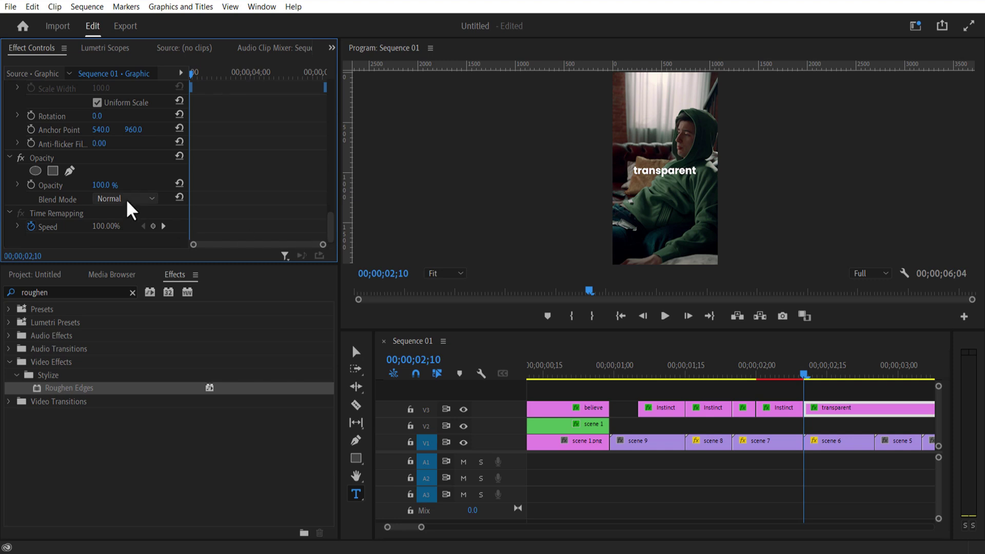
left_click(133, 338)
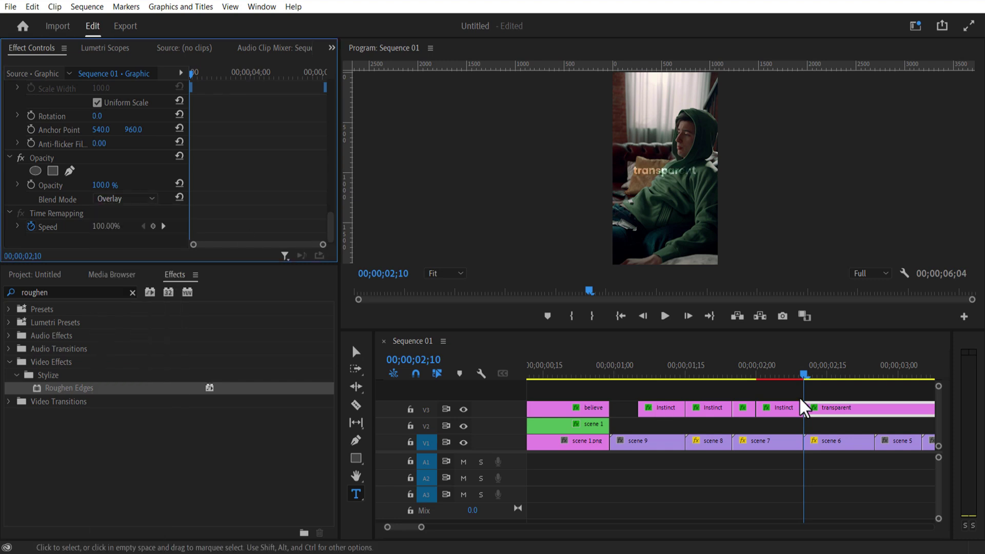
mouse_move(808, 332)
left_mouse_down()
mouse_move(809, 424)
mouse_move(807, 347)
left_mouse_up()
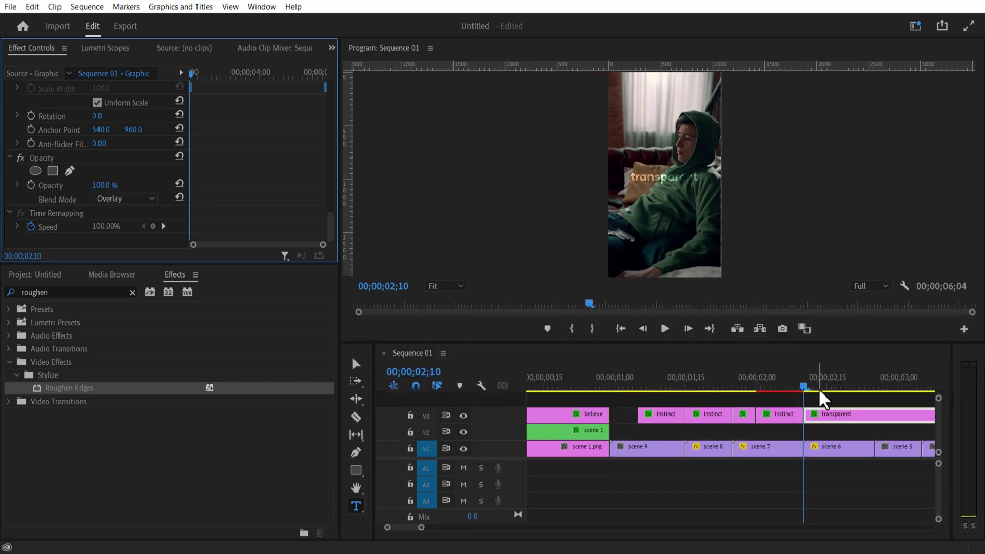
left_click_drag(825, 419, 825, 401)
Split both transparent text clips at 00;00;02;25, where scene 6 ends, and delete the V4 remainder.
key("Down")
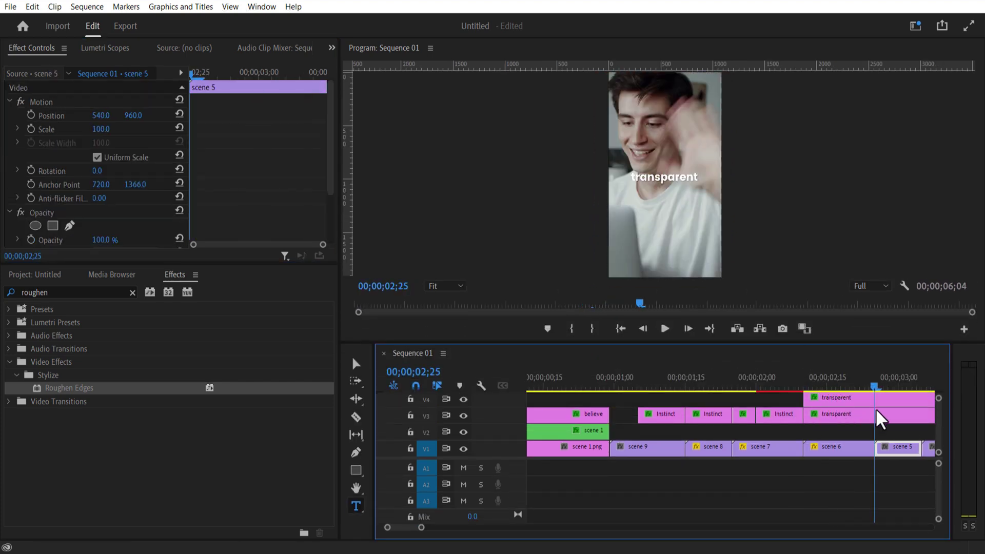
left_click(356, 417)
left_click(873, 403)
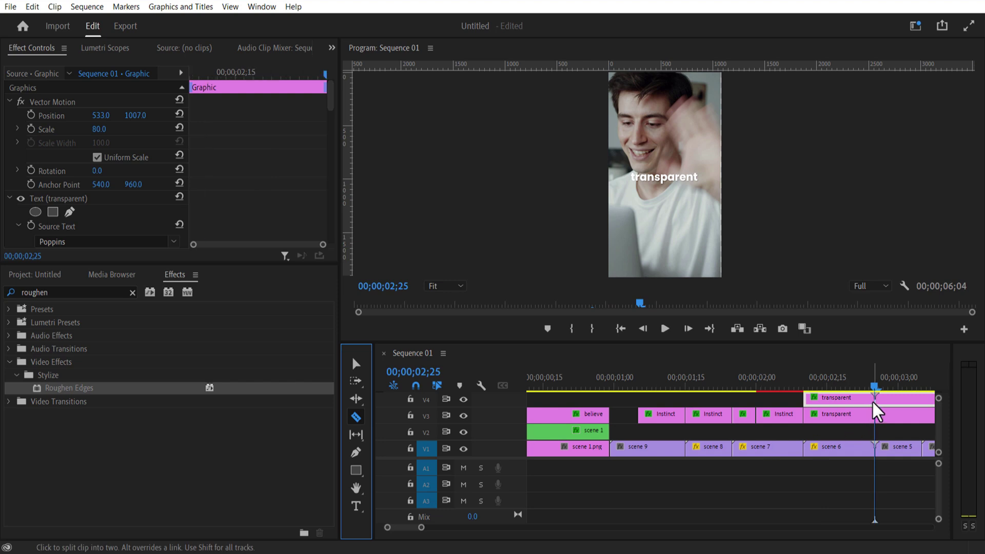
left_click(875, 419)
left_click(356, 364)
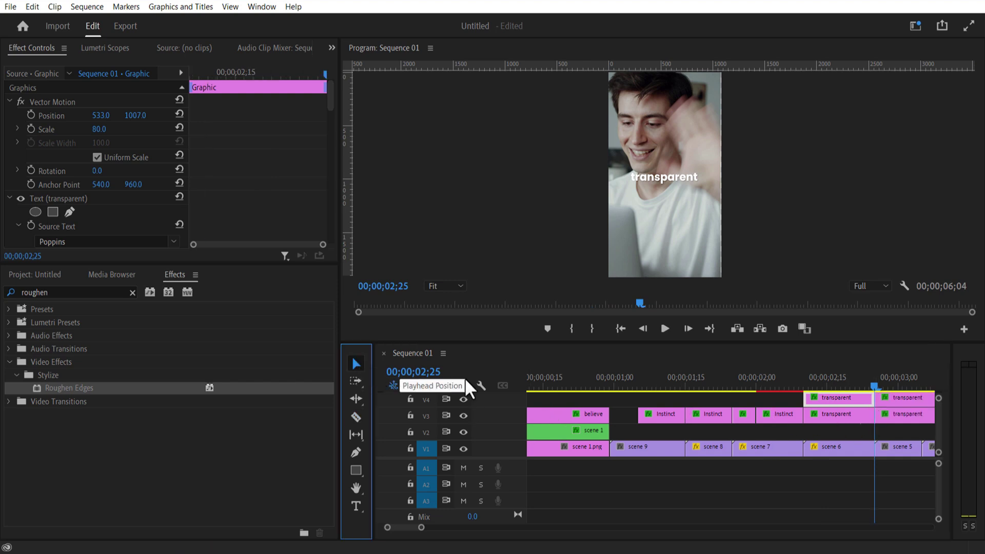
left_click(908, 403)
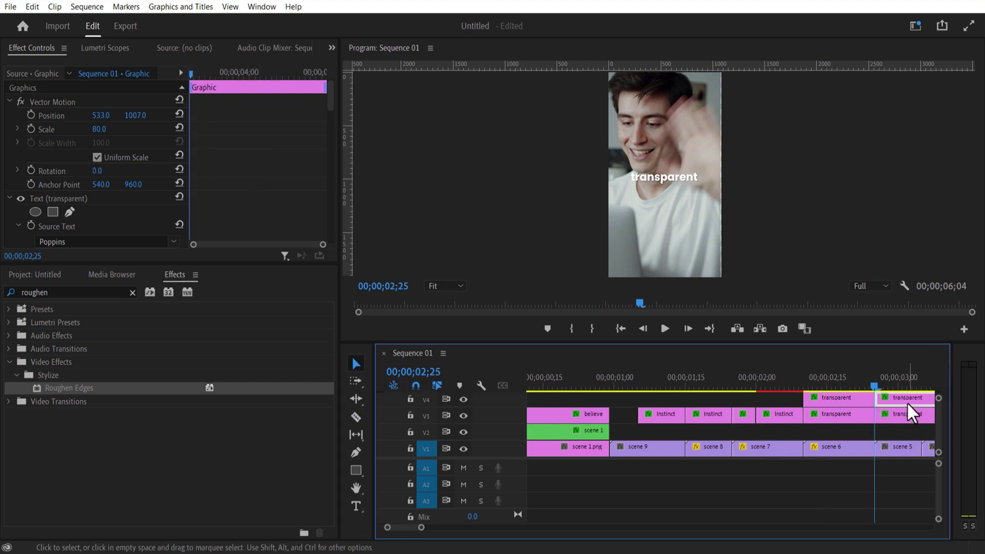
key("Delete")
Set the Rationilize text starting at 00;00;03;05 to Overlay blend mode and split it where the scene clip beneath ends.
left_click(899, 418)
scroll(174, 239, "down", 3)
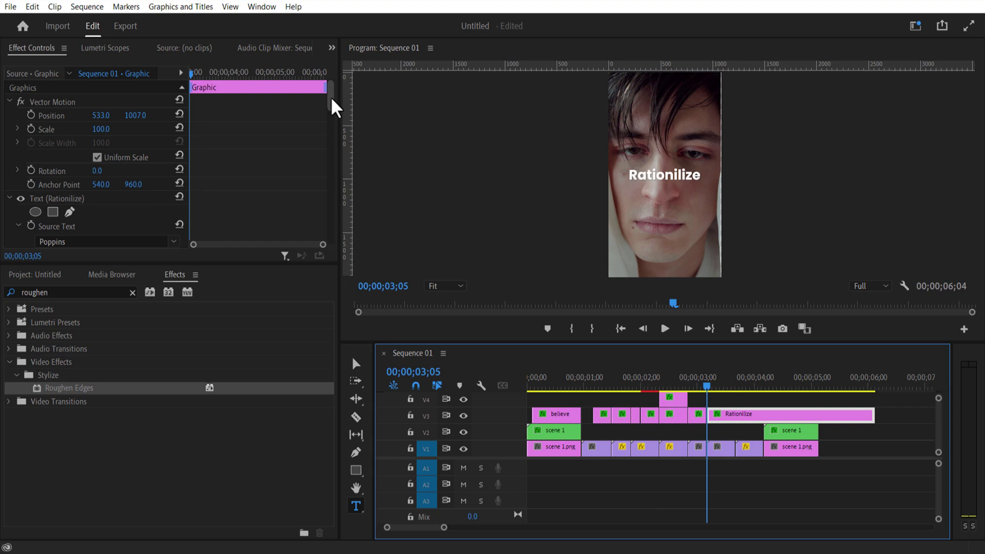
left_click_drag(334, 103, 337, 240)
left_click(135, 199)
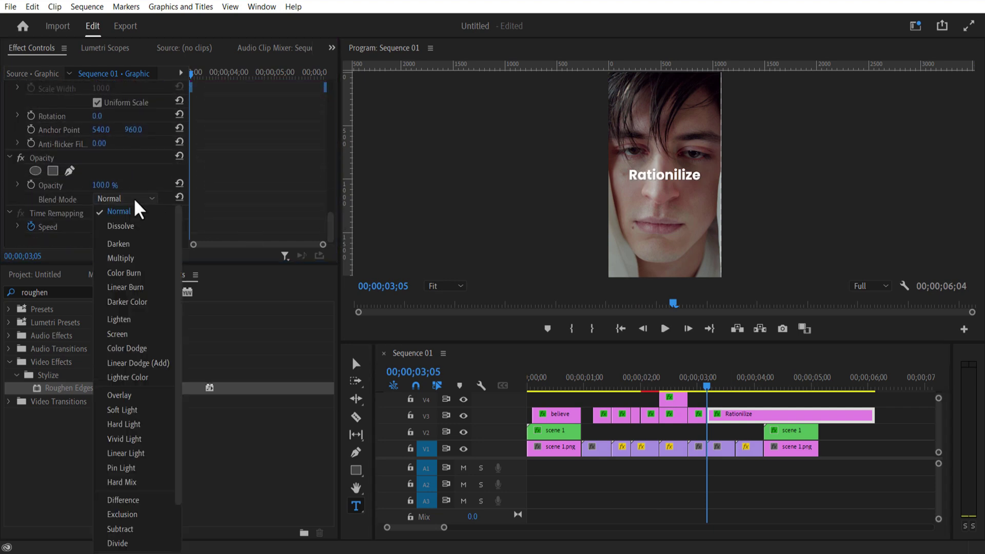
left_click(134, 398)
key("c")
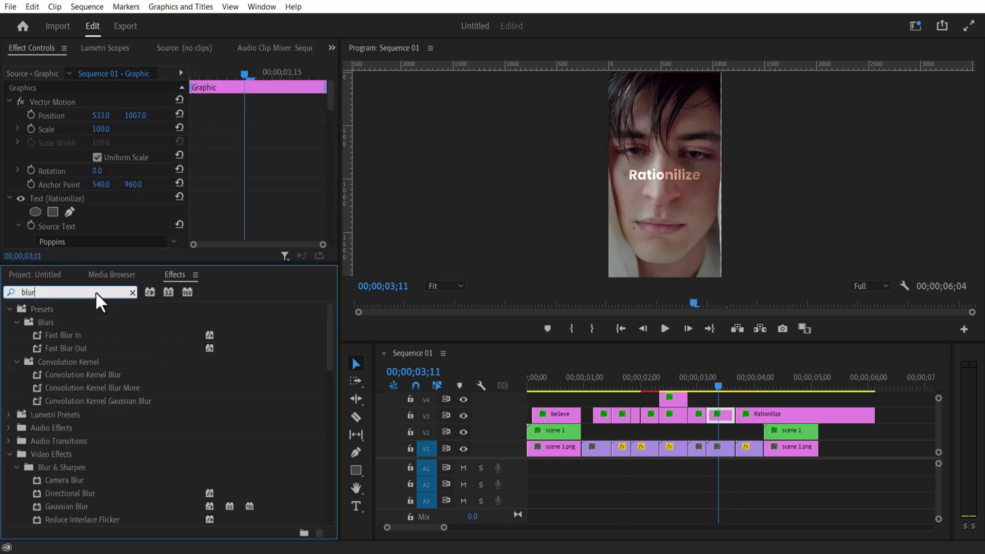
Apply Gaussian Blur to the first Rationilize segment and keyframe Blurriness from 0 at 00;00;03;11 to 401 at 00;00;03;17.
left_click_drag(66, 507, 583, 480)
left_click_drag(708, 418, 715, 417)
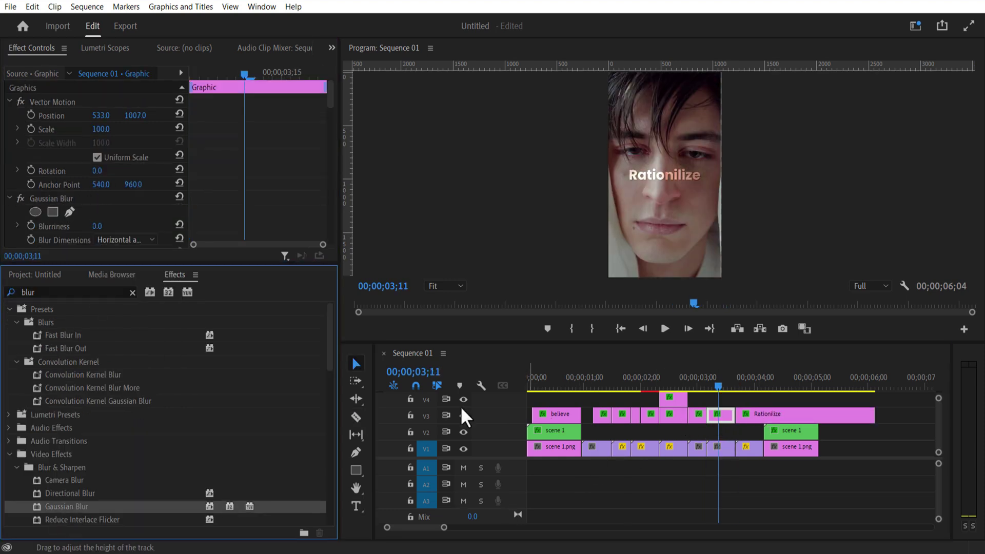
left_click(30, 225)
left_click_drag(249, 75, 299, 106)
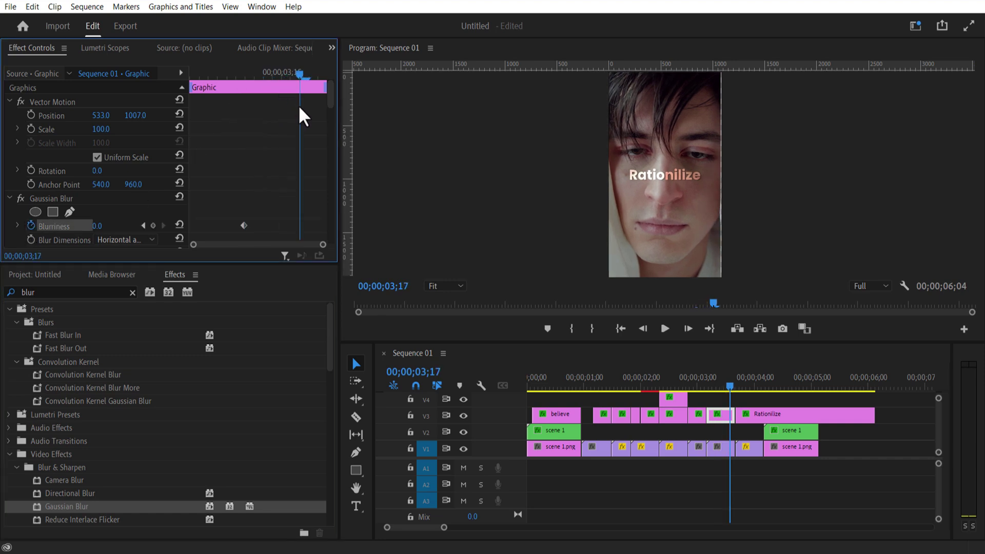
left_click(134, 229)
left_click_drag(103, 225, 234, 225)
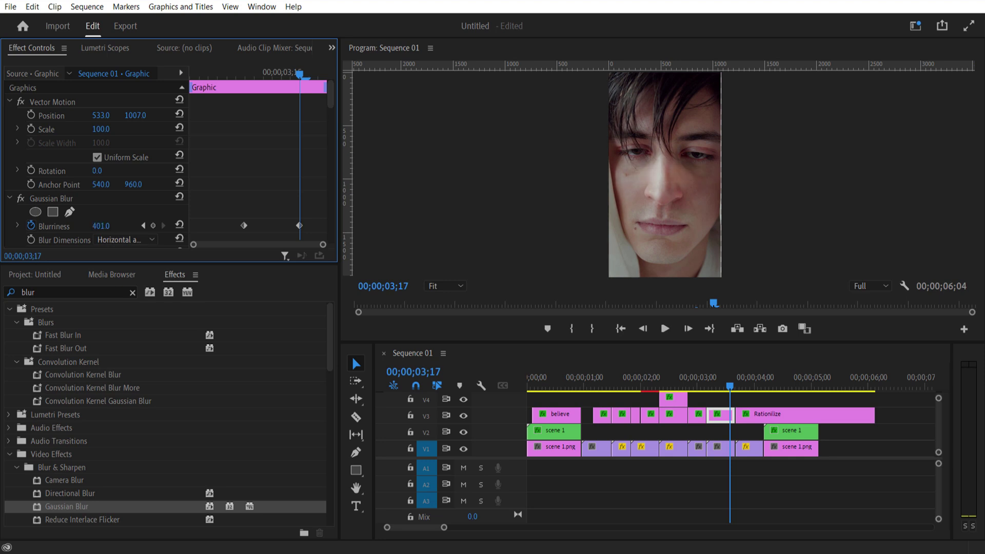
Change the wording of the last Rationilize text segment to "doesn't mean".
left_click_drag(274, 122, 316, 140)
type("an")
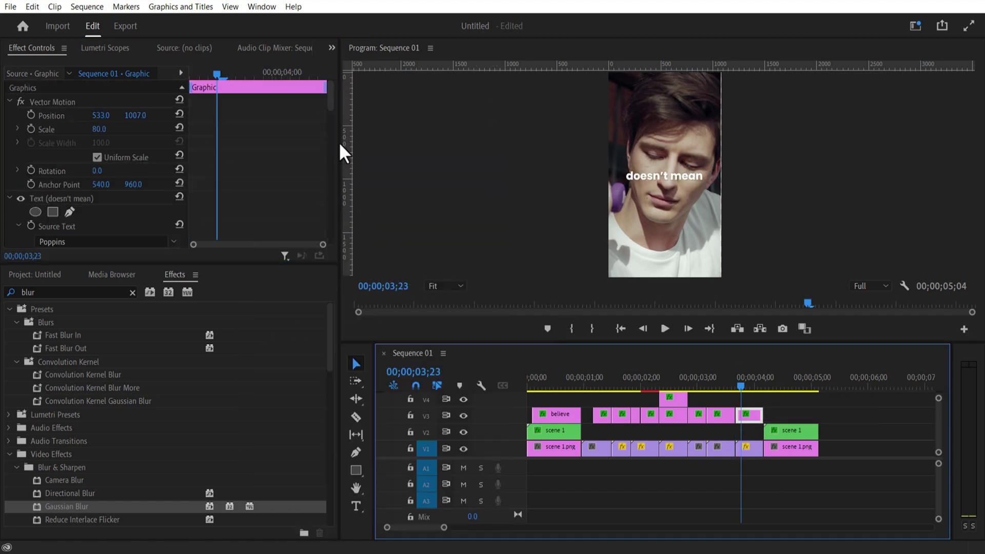
Add a rectangular mask to the "doesn't mean" text and reshape it into a narrow area before the first letter.
left_click(333, 111)
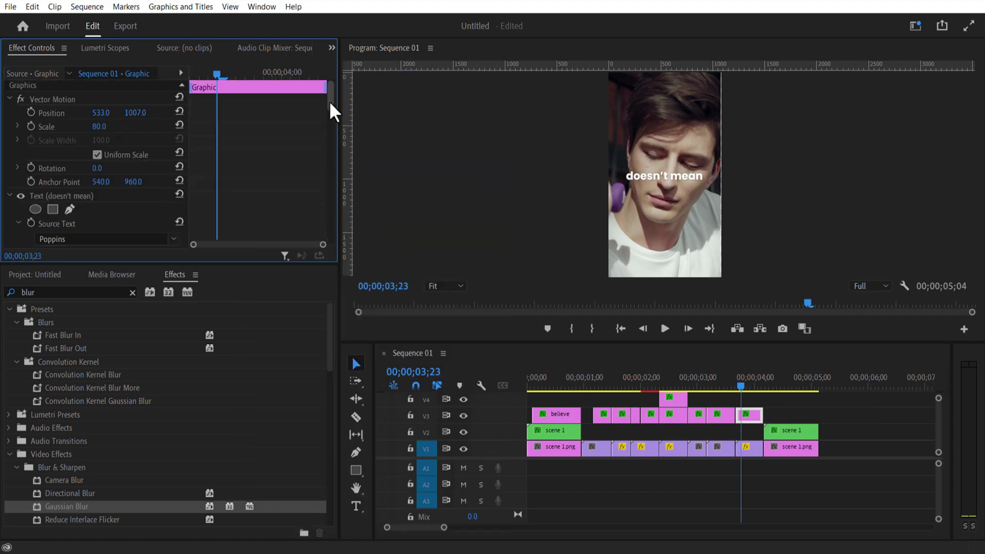
scroll(334, 110, "down", 2)
left_click(53, 166)
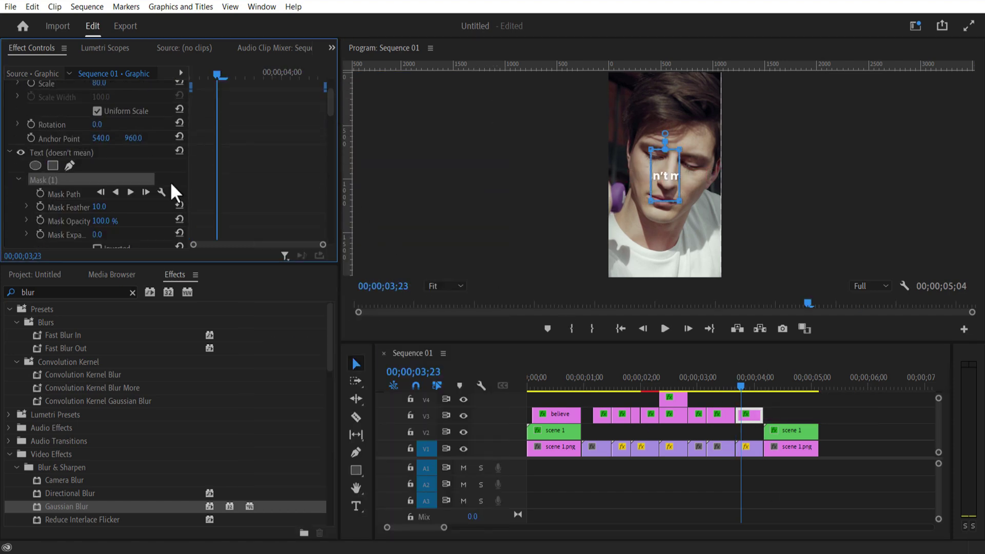
left_click_drag(651, 149, 607, 153)
left_click_drag(650, 201, 616, 198)
left_click_drag(679, 149, 624, 162)
left_click_drag(679, 200, 630, 201)
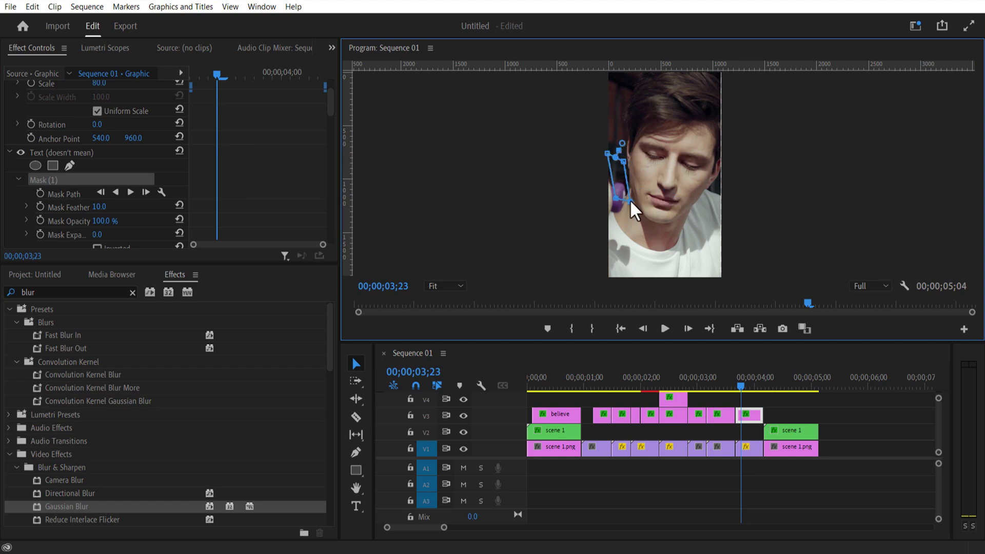
Keyframe the mask path from 00;00;03;23, widening the mask across the whole "doesn't mean" text at a later frame.
left_click(40, 194)
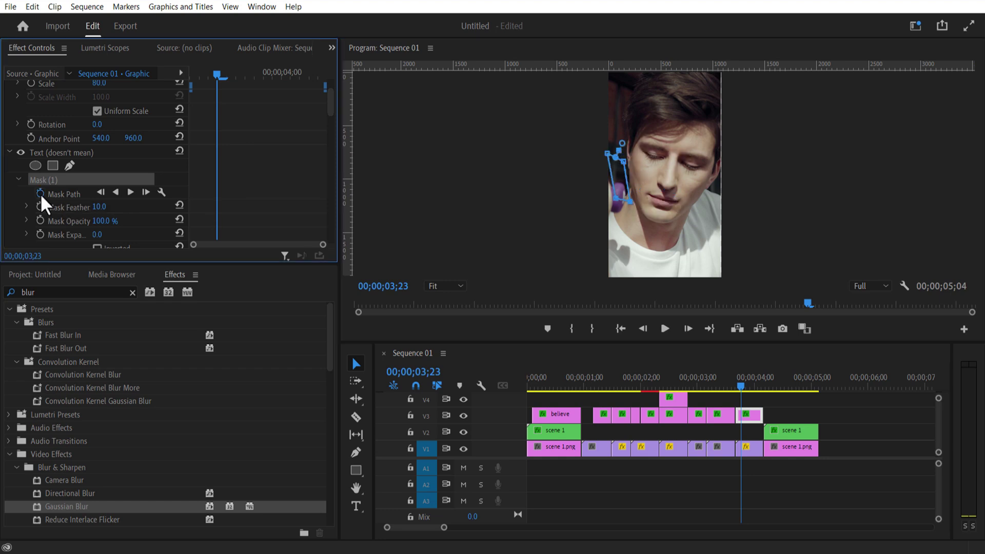
left_click_drag(221, 77, 290, 120)
left_click(60, 179)
left_click_drag(618, 153, 720, 156)
left_click_drag(625, 201, 703, 202)
left_click_drag(282, 88, 286, 123)
Play back the sequence to review the finished text animations.
left_click_drag(752, 383, 819, 389)
left_click(664, 326)
left_click(666, 327)
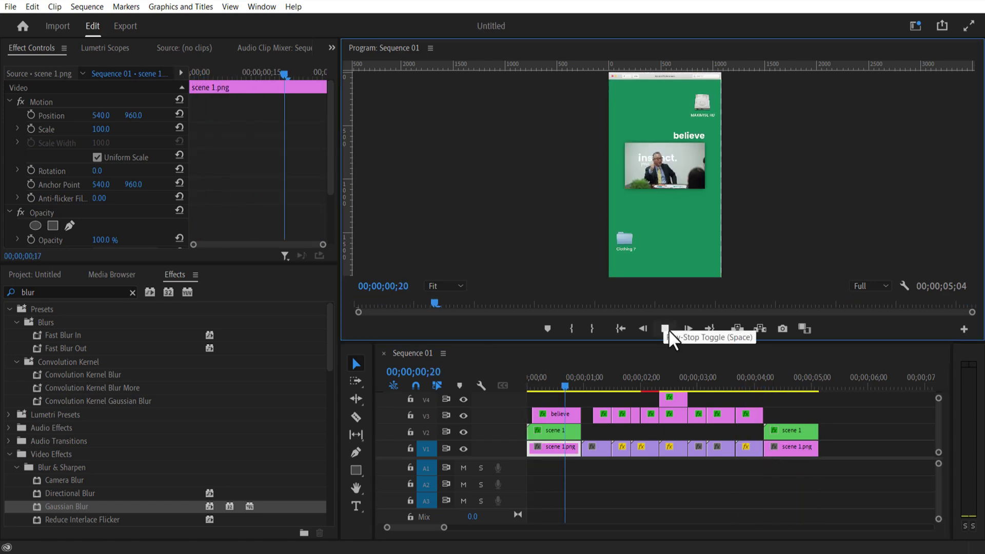